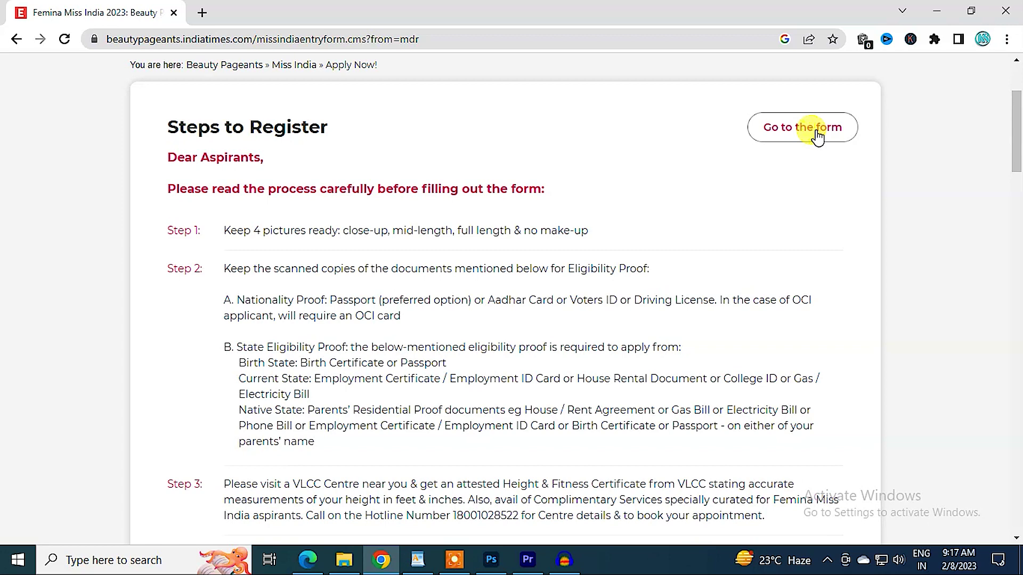
# - Open the Miss India entry form from the registration steps page
pyautogui.click(802, 127)
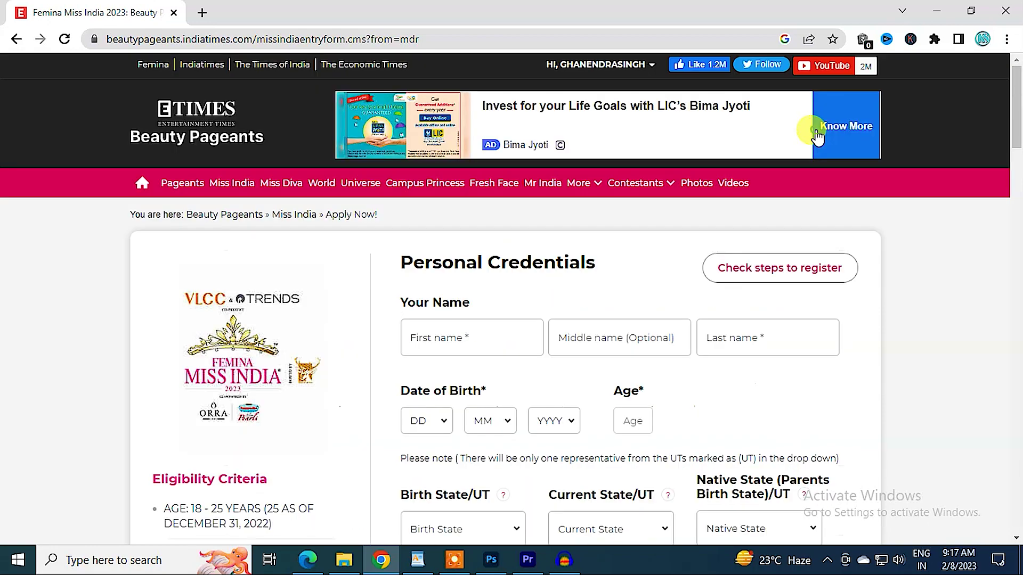
pyautogui.scroll(-4, 302, 315)
pyautogui.scroll(4, 304, 315)
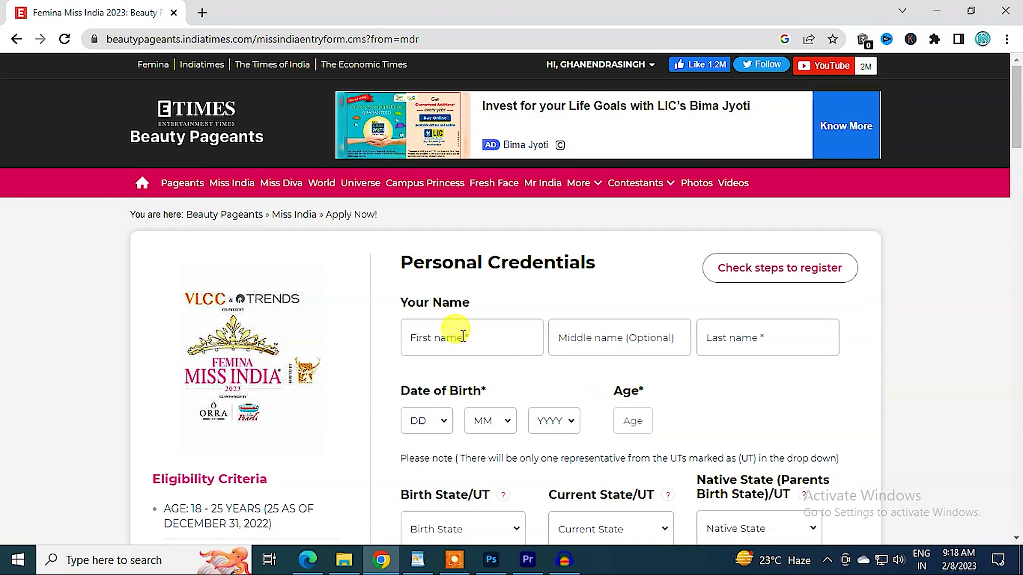
# - Examine the first, middle and last name fields and the age field under Personal Credentials
pyautogui.moveTo(410, 300); pyautogui.dragTo(469, 290)
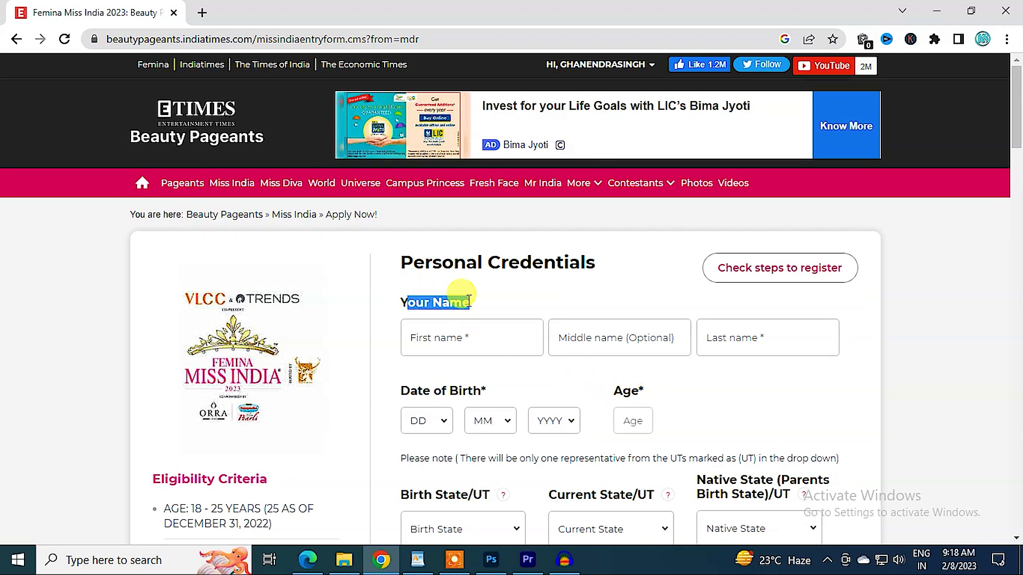
pyautogui.click(462, 340)
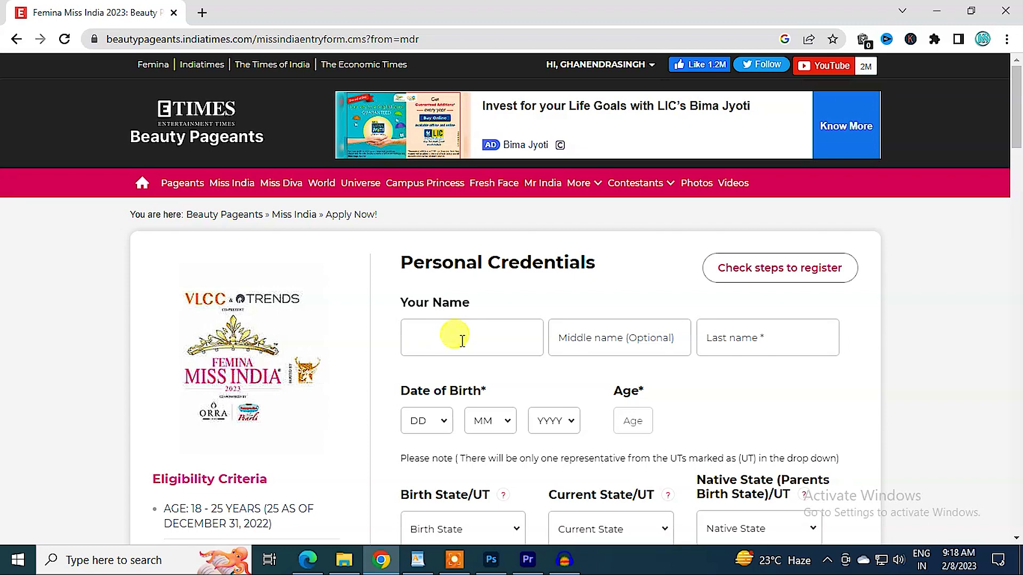
pyautogui.click(589, 336)
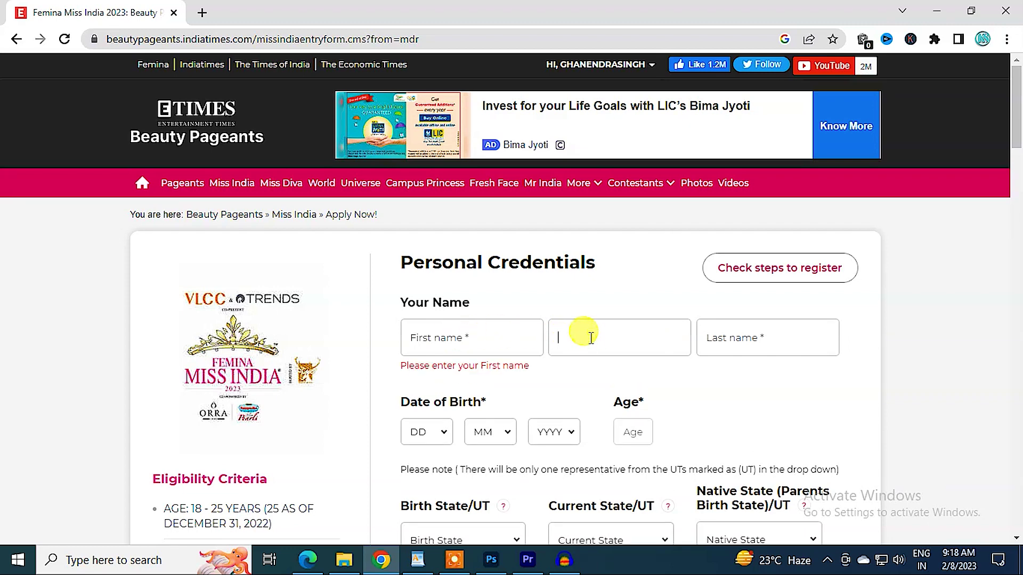
pyautogui.click(712, 336)
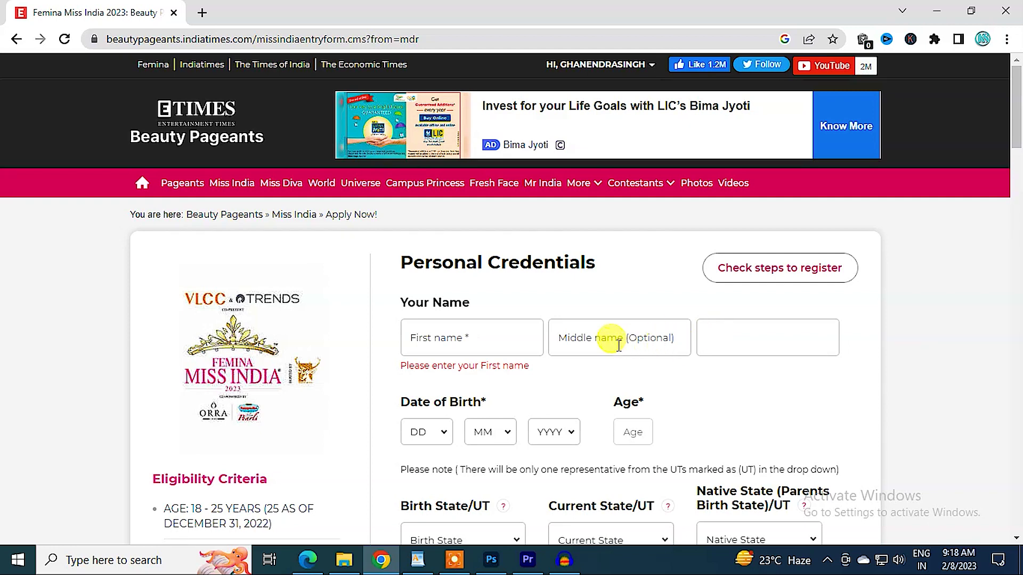
pyautogui.scroll(-1, 711, 345)
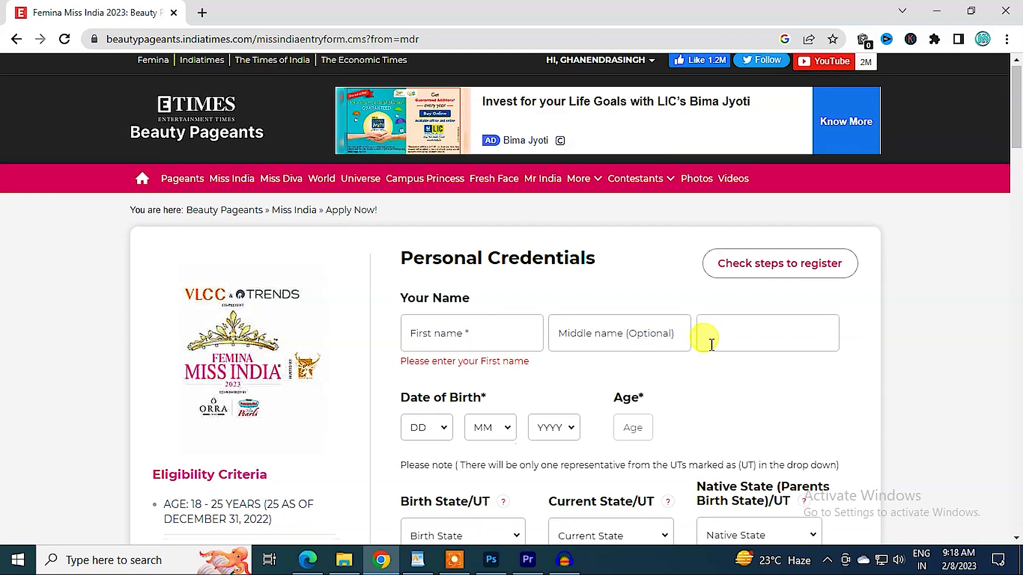
pyautogui.scroll(-3, 711, 345)
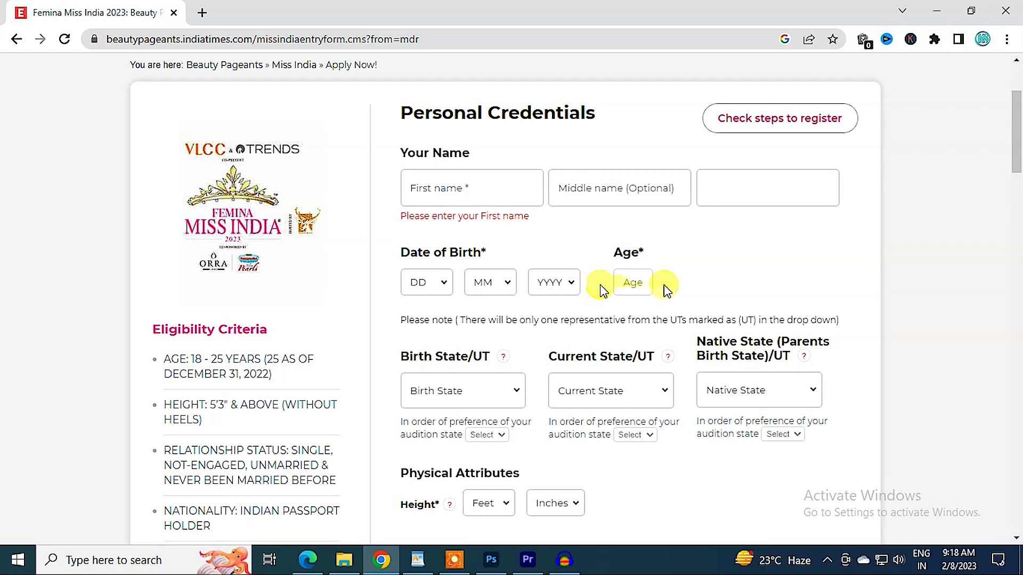
pyautogui.click(640, 287)
# - Set the Birth State/UT to Haryana after looking through the list of states
pyautogui.scroll(-2, 400, 283)
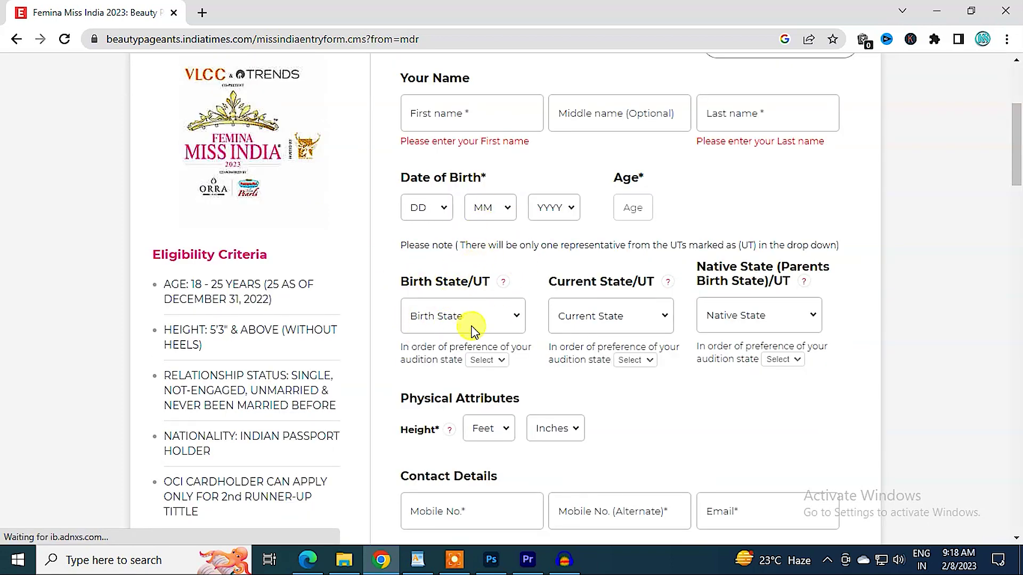
pyautogui.click(495, 321)
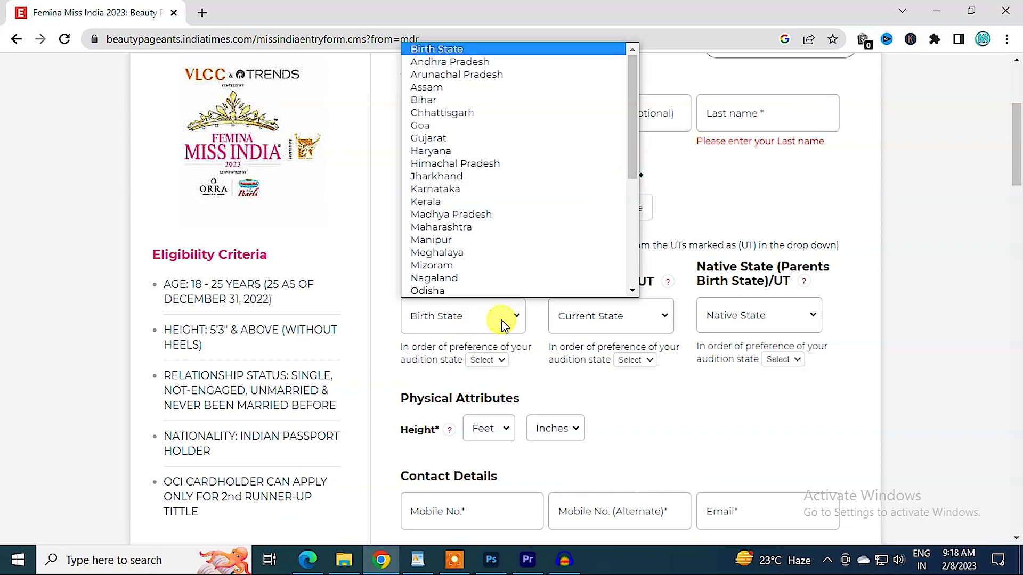
pyautogui.click(502, 322)
pyautogui.click(502, 322)
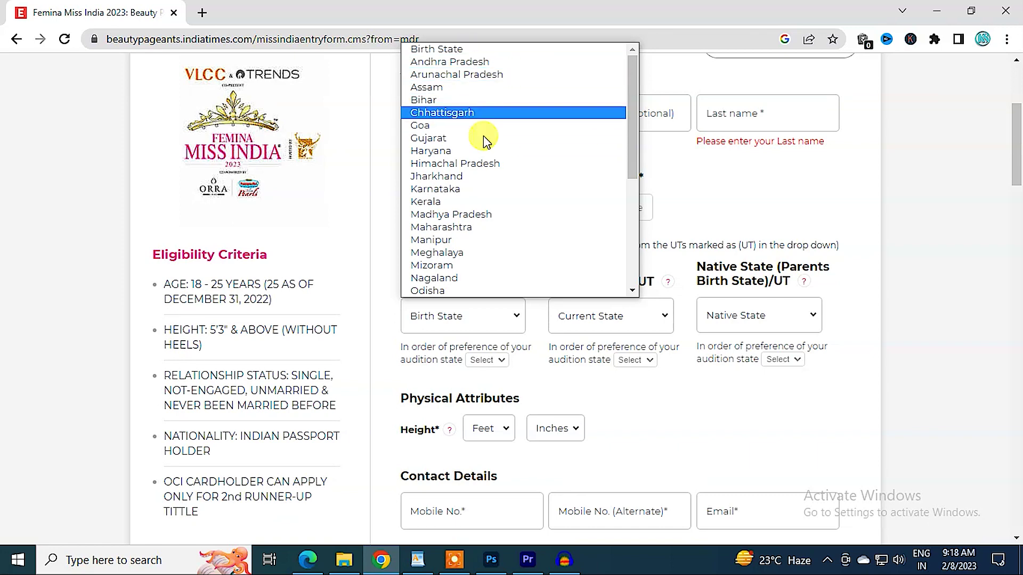
pyautogui.scroll(-5, 506, 213)
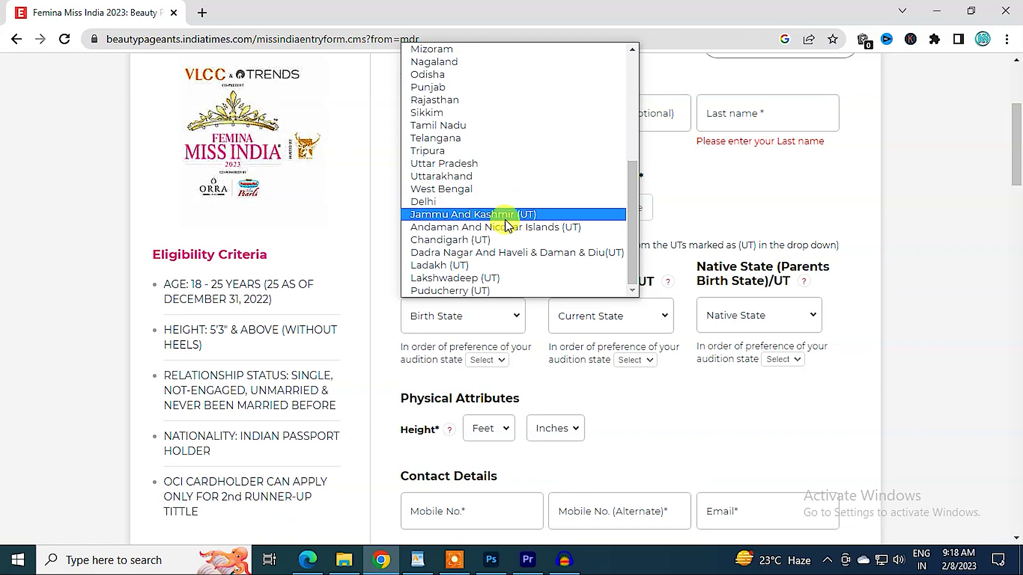
pyautogui.scroll(5, 508, 240)
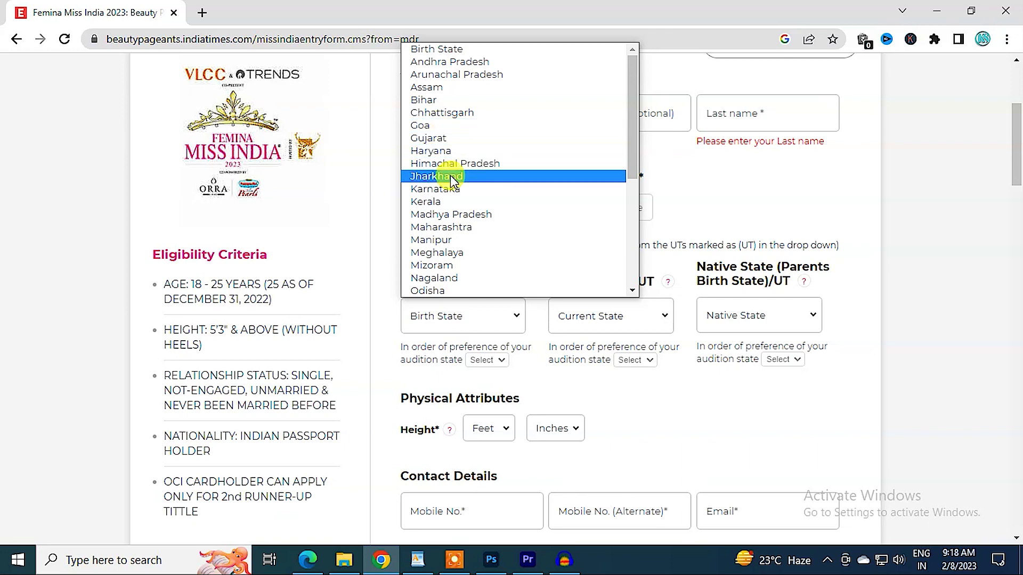
pyautogui.click(447, 150)
pyautogui.click(510, 314)
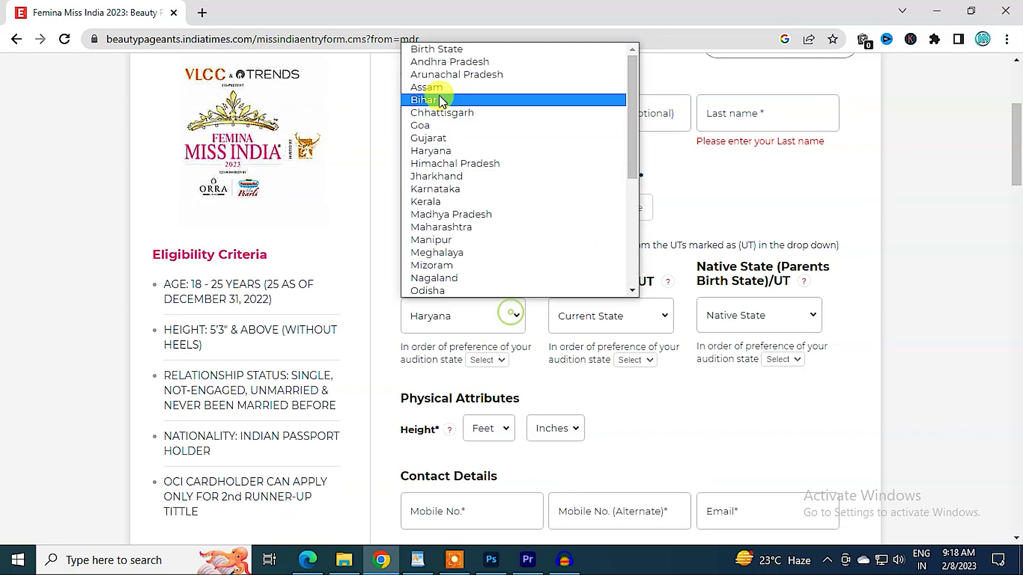
# - Set both the Current State/UT and the Native State/UT to Haryana
pyautogui.click(654, 314)
pyautogui.click(654, 312)
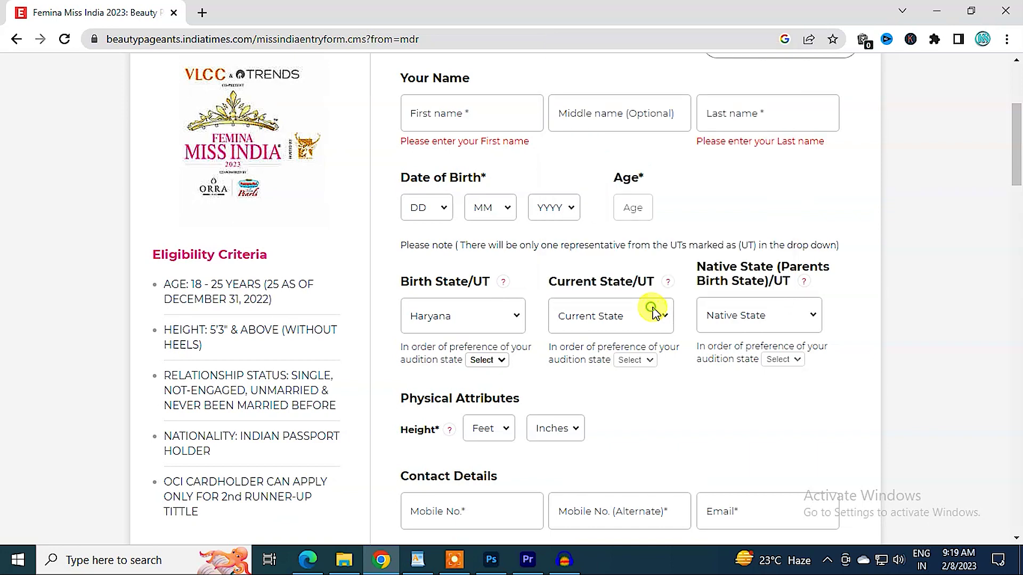
pyautogui.click(659, 313)
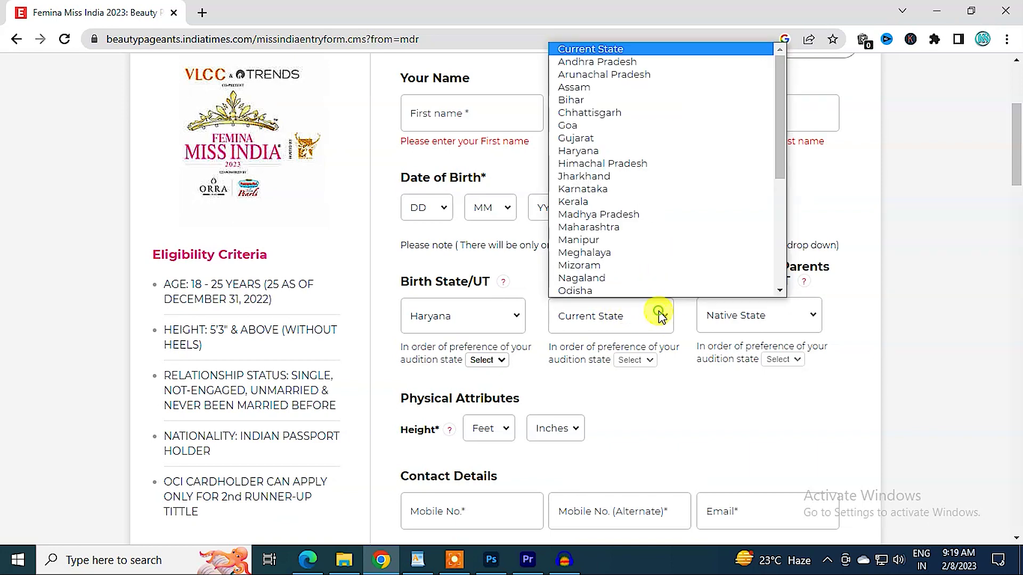
pyautogui.click(594, 151)
pyautogui.click(746, 315)
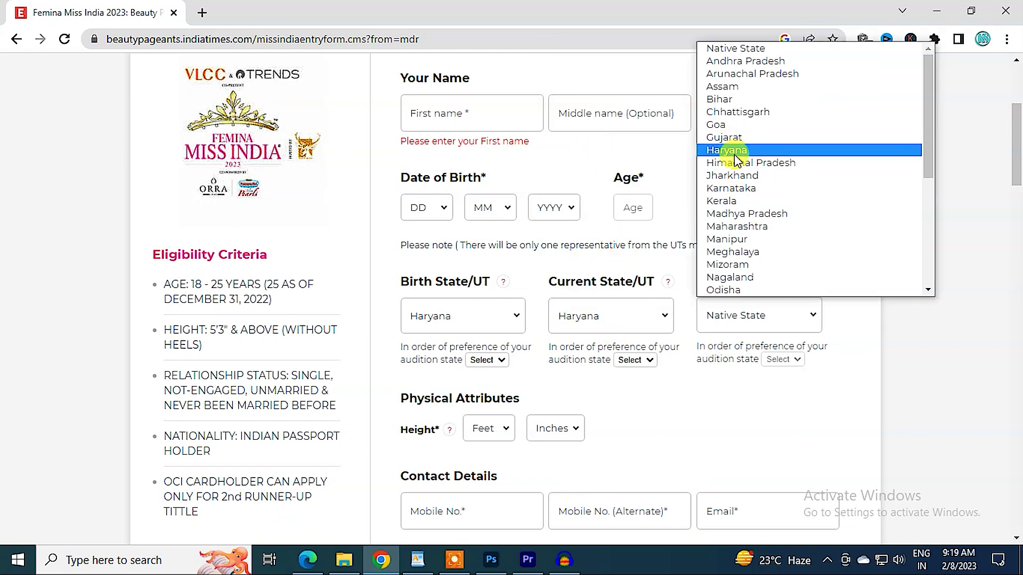
pyautogui.click(737, 150)
# - Set the height under Physical Attributes to 5 feet 8 inches
pyautogui.scroll(-3, 756, 292)
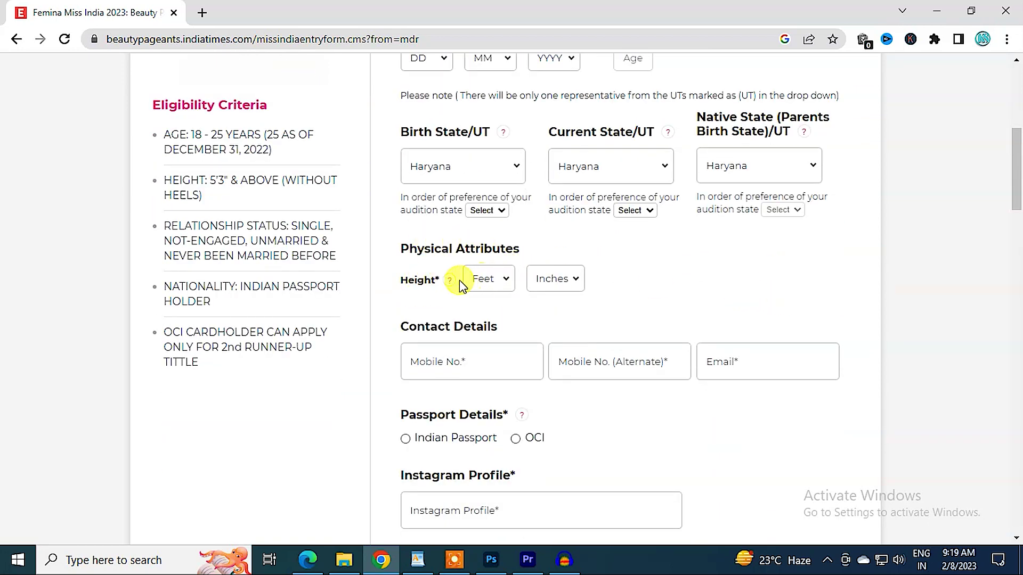
pyautogui.click(493, 281)
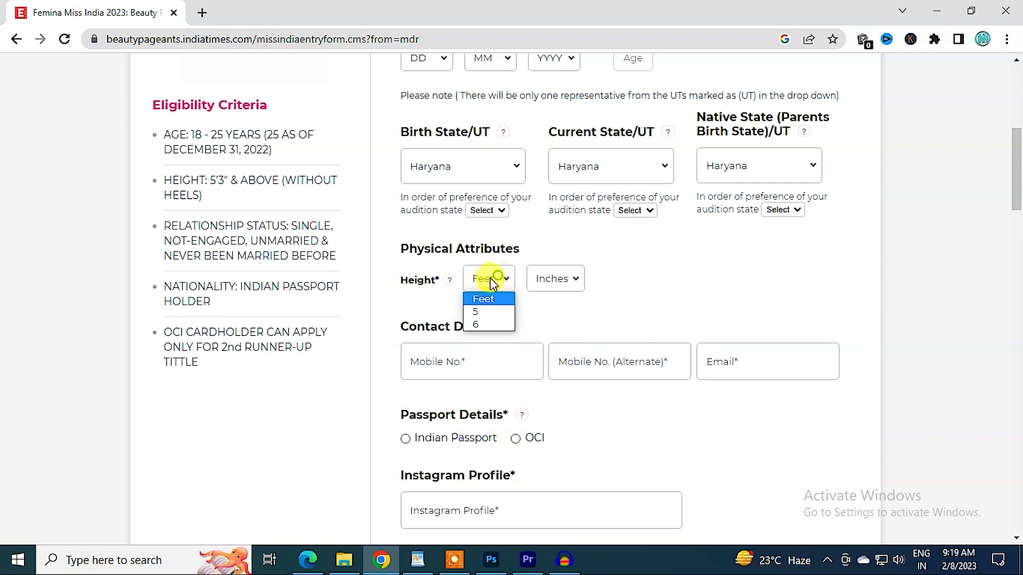
pyautogui.click(488, 310)
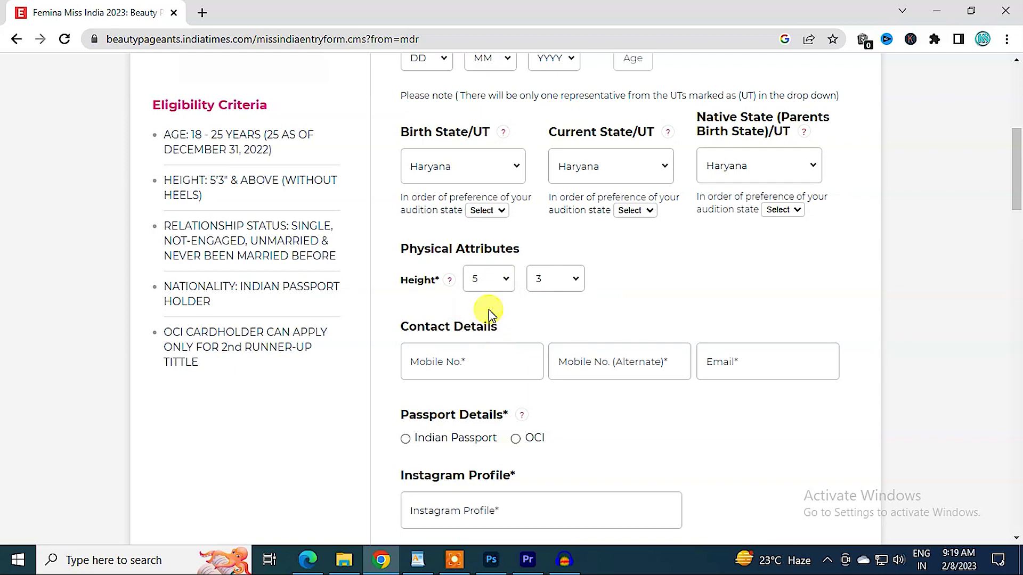
pyautogui.click(570, 279)
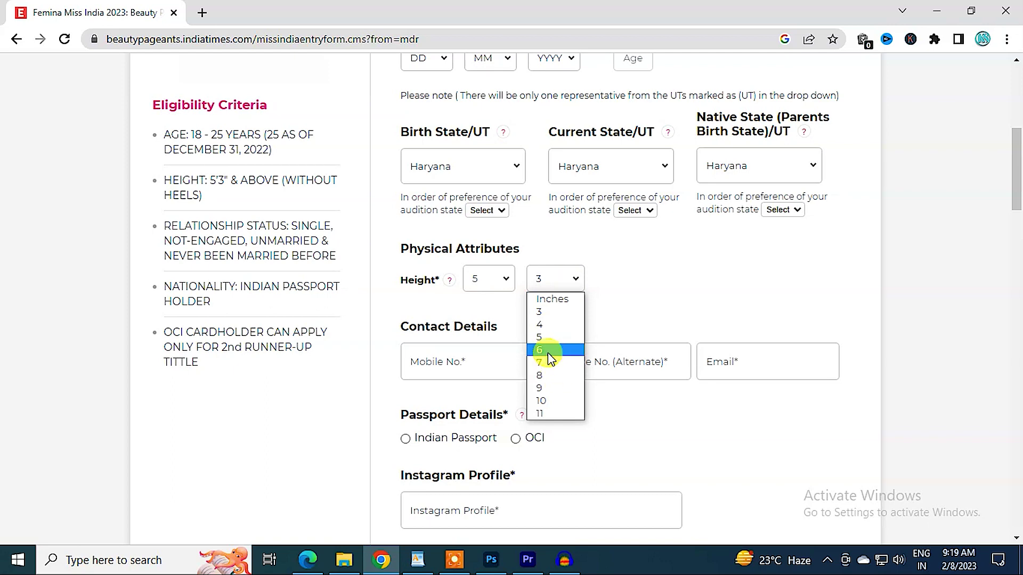
pyautogui.click(548, 352)
pyautogui.click(569, 278)
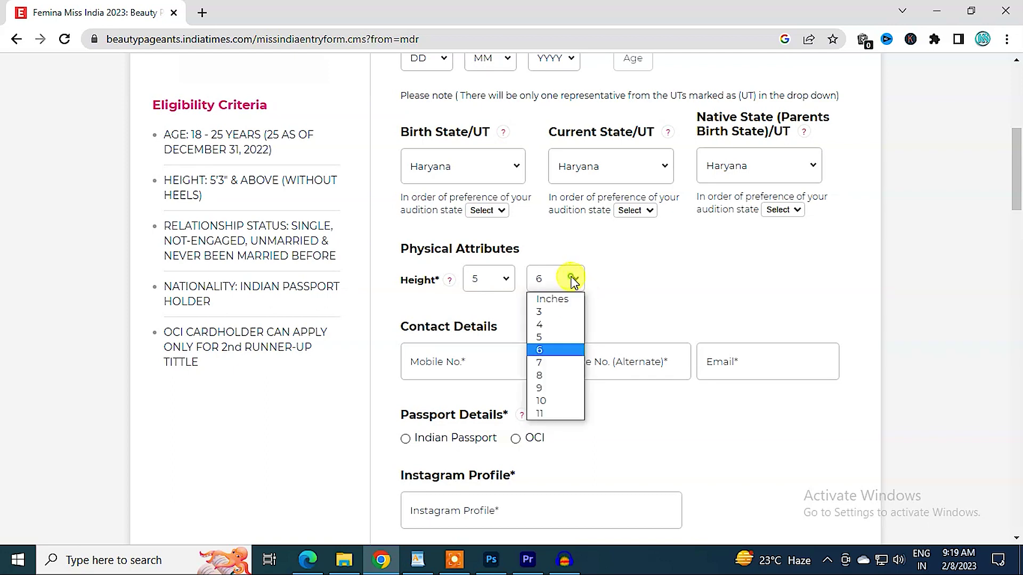
pyautogui.click(542, 383)
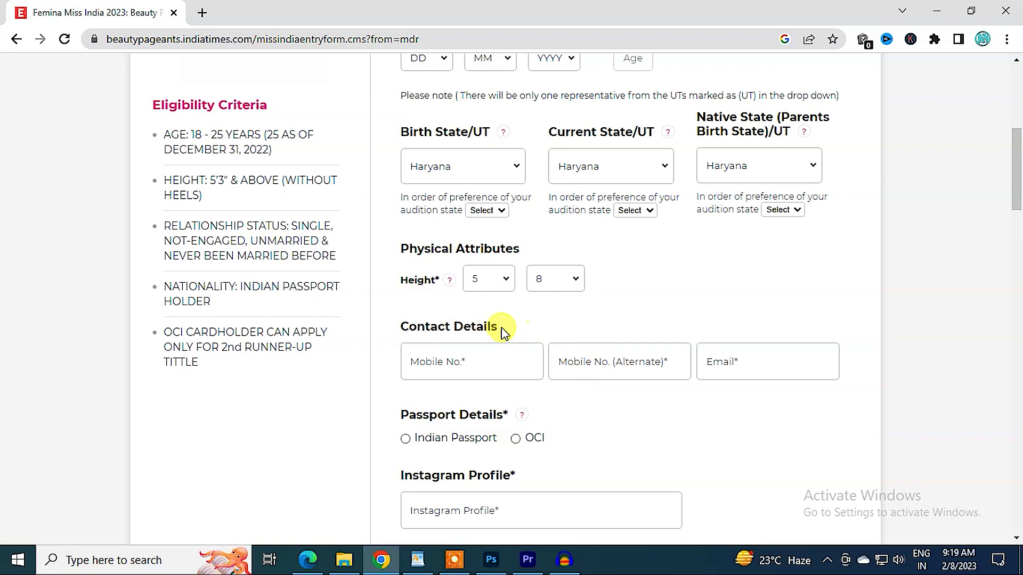
# - Go through the mobile, alternate mobile and email fields without filling them, and select OCI under Passport Details
pyautogui.click(481, 367)
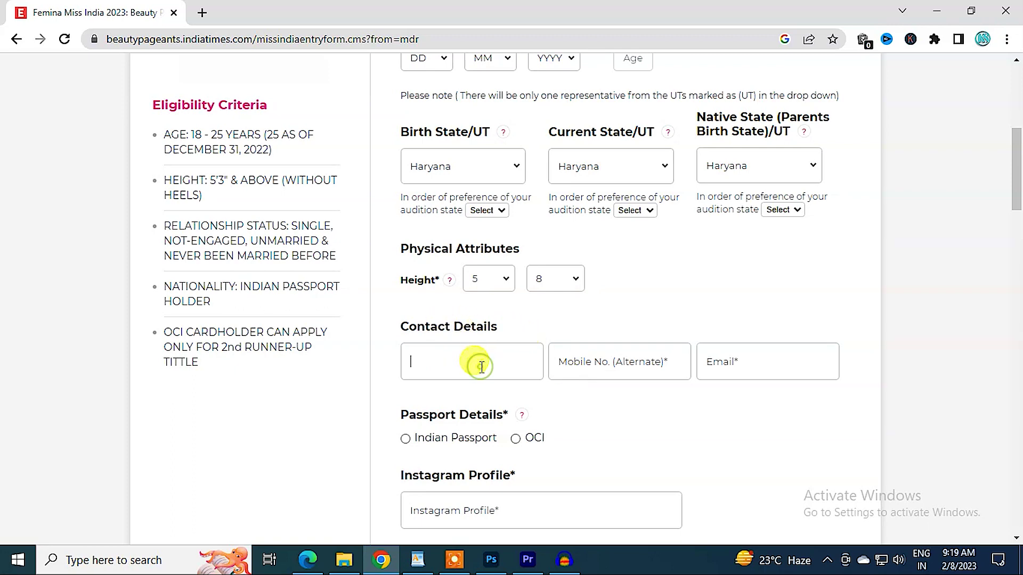
pyautogui.click(605, 355)
pyautogui.click(729, 364)
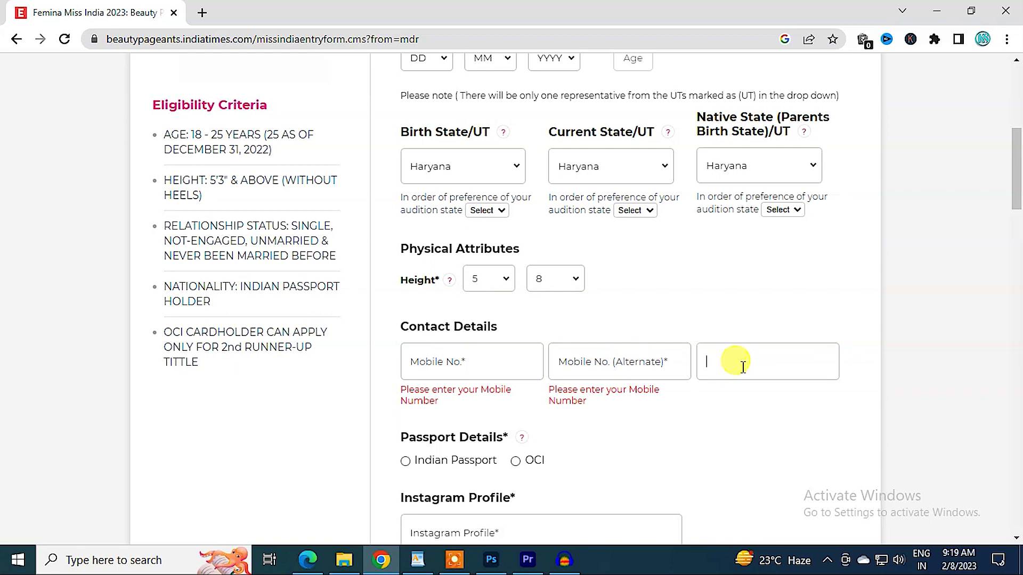
pyautogui.scroll(-3, 738, 373)
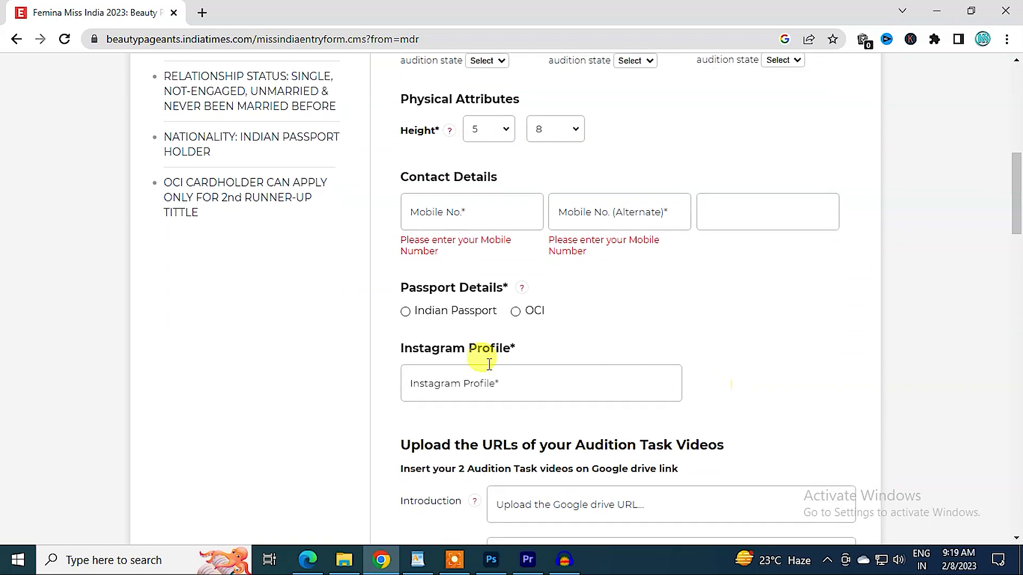
pyautogui.click(405, 313)
pyautogui.click(516, 318)
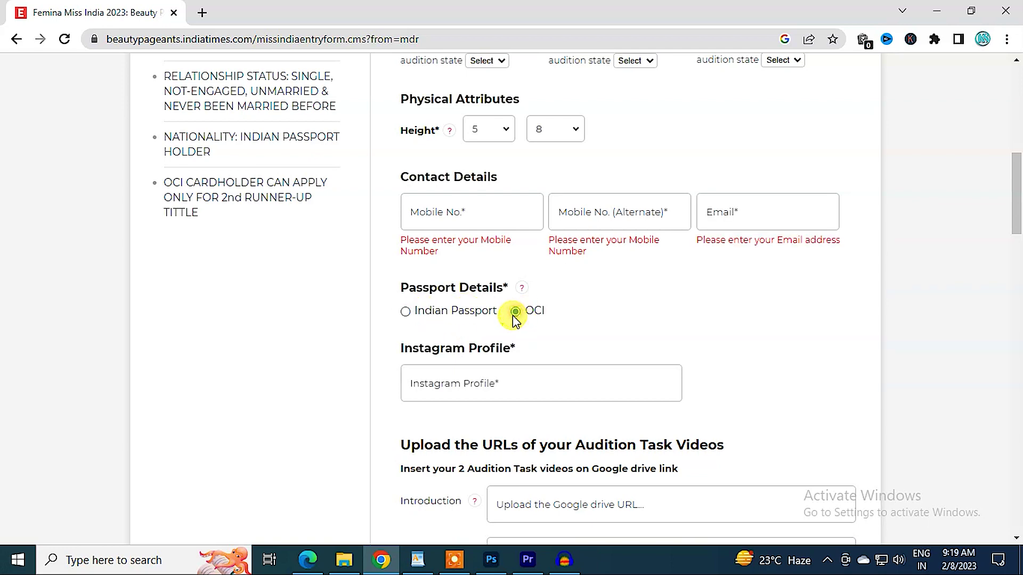
# - Examine the Instagram Profile field and the Introduction and Rampwalk Google Drive URL fields for the audition task videos
pyautogui.scroll(-1, 448, 278)
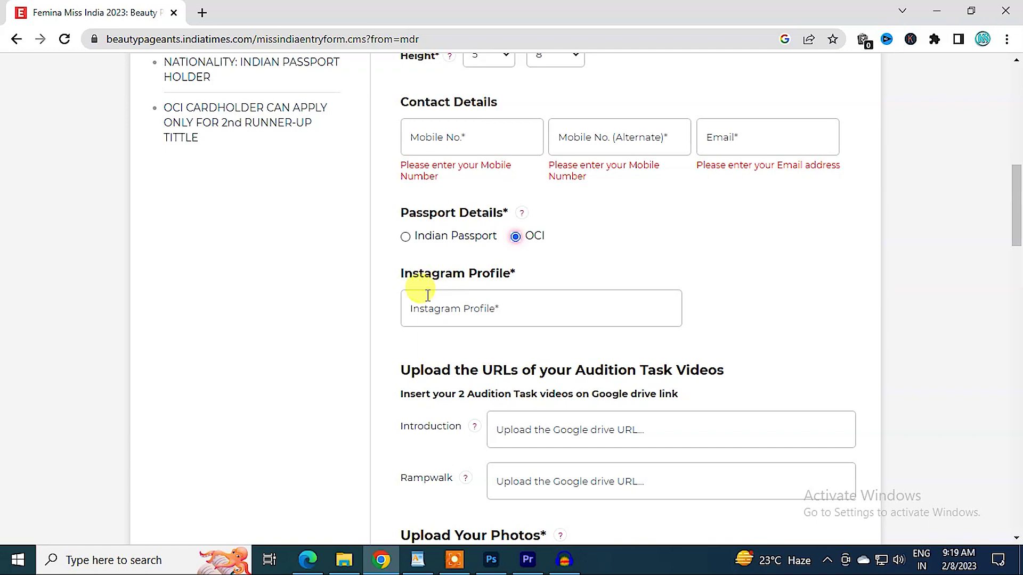
pyautogui.moveTo(407, 276); pyautogui.dragTo(518, 282)
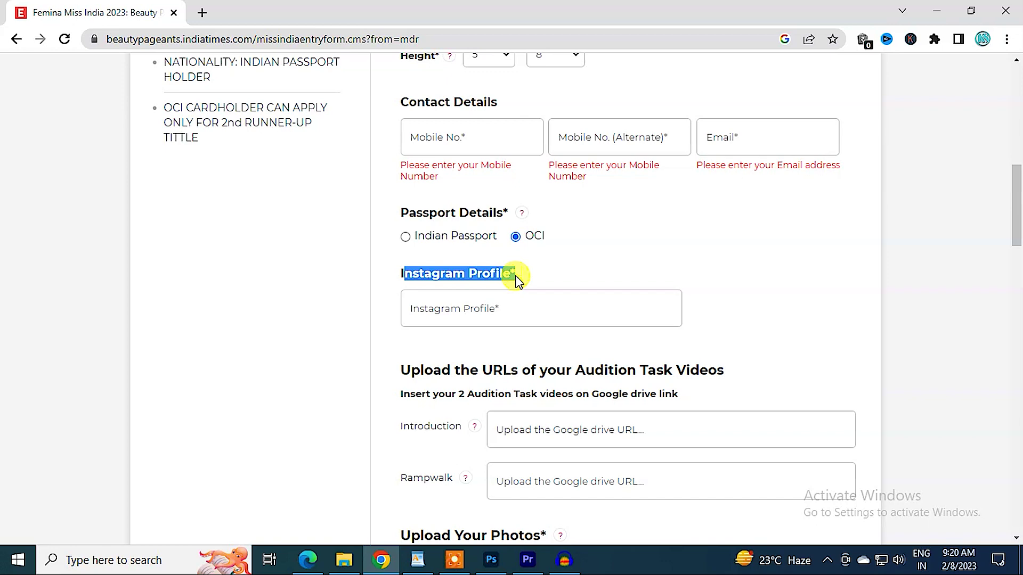
pyautogui.click(525, 298)
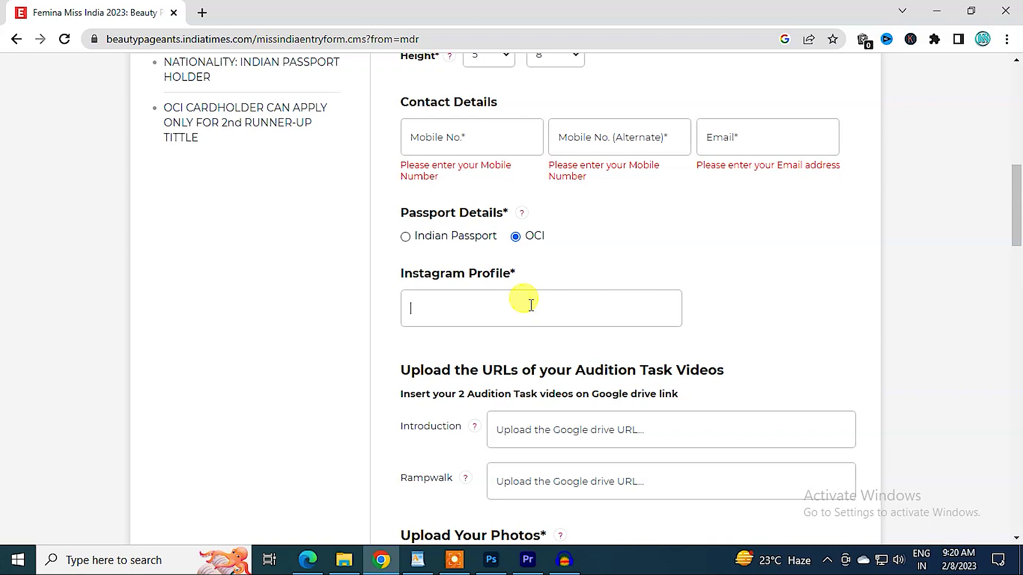
pyautogui.scroll(-3, 531, 305)
pyautogui.moveTo(472, 231); pyautogui.dragTo(635, 232)
pyautogui.click(621, 230)
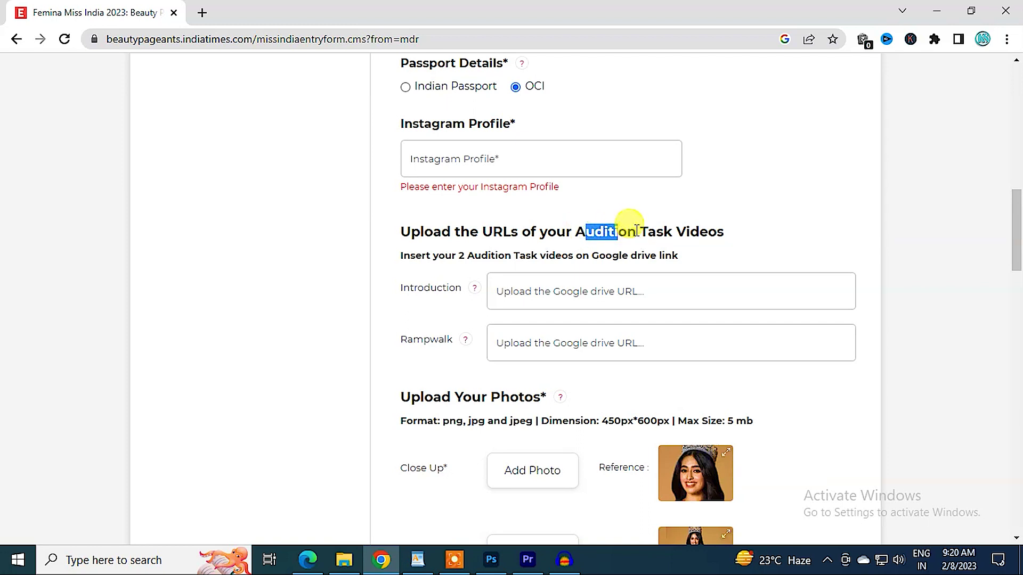
pyautogui.click(637, 230)
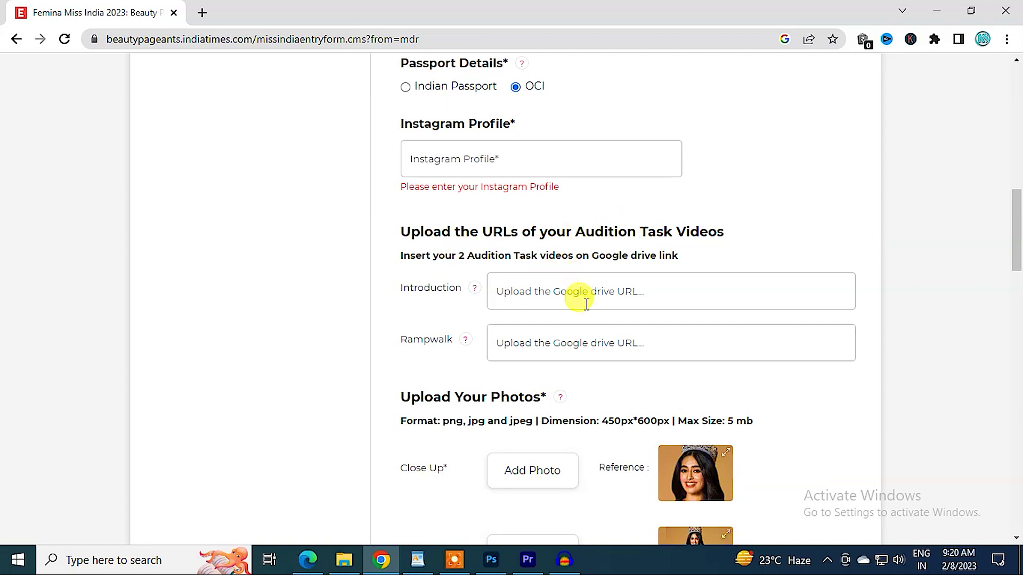
pyautogui.moveTo(454, 256); pyautogui.dragTo(489, 257)
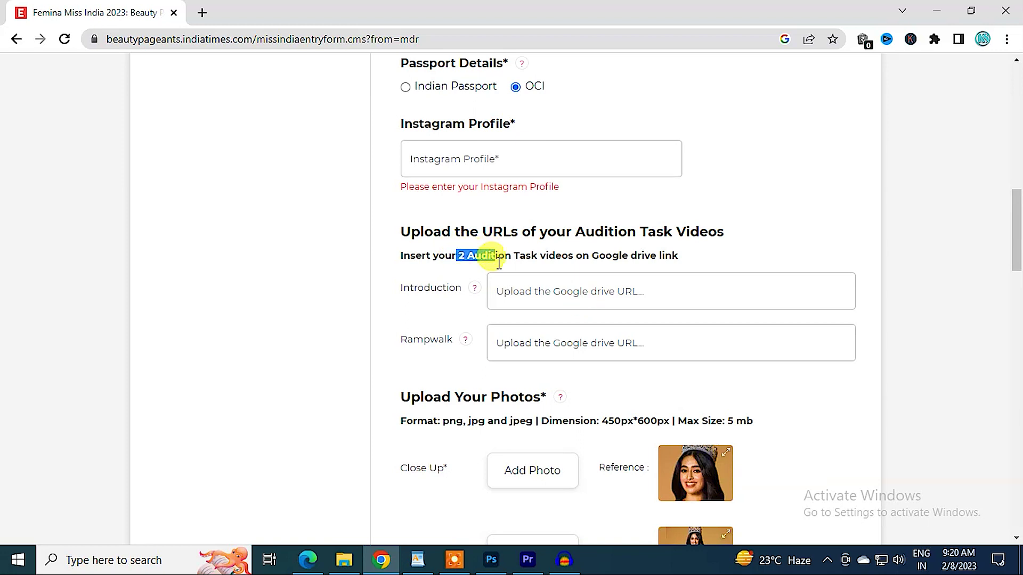
pyautogui.click(519, 281)
pyautogui.moveTo(410, 288); pyautogui.dragTo(487, 295)
pyautogui.click(541, 291)
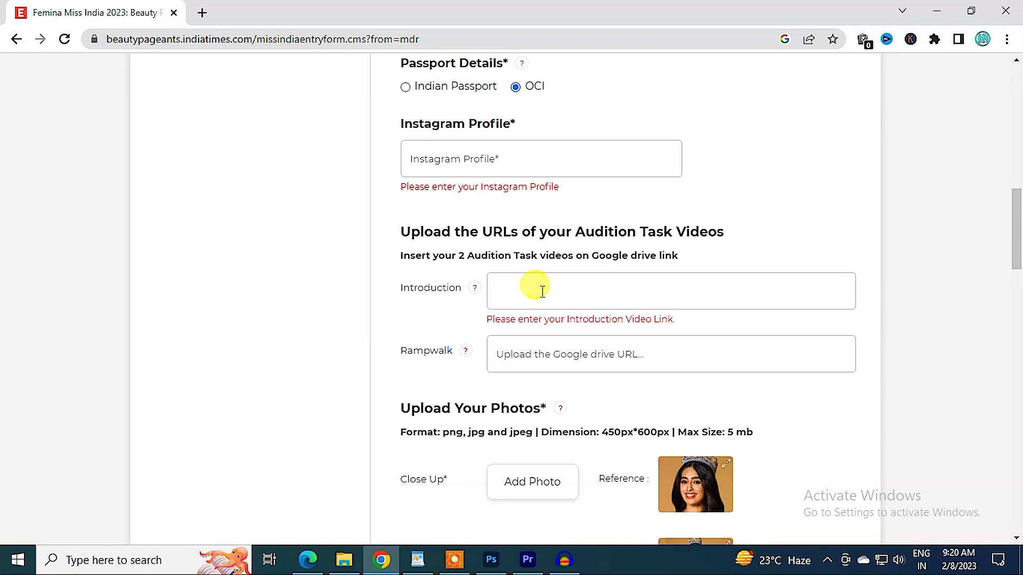
pyautogui.click(565, 362)
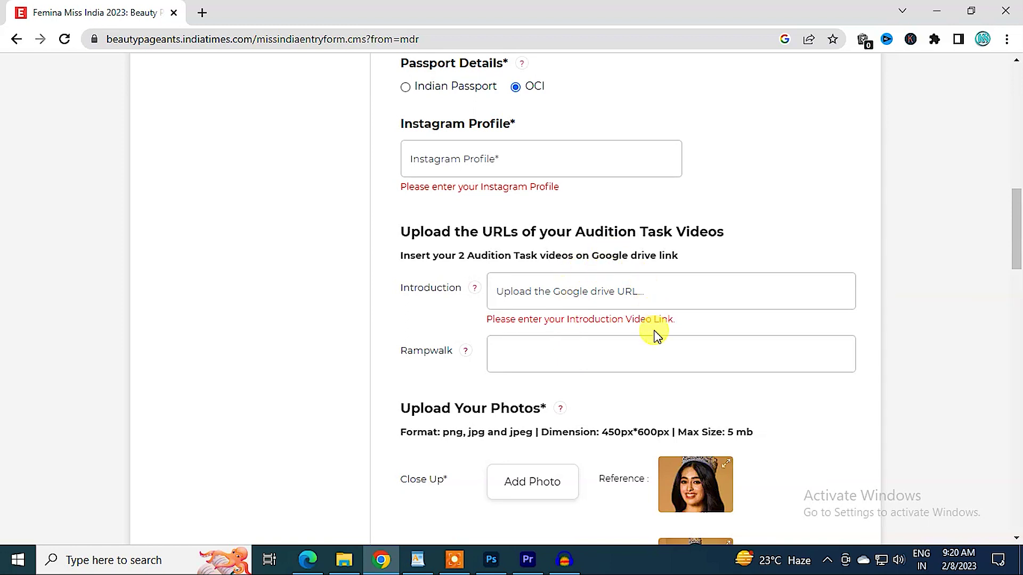
# - Examine the photo format, dimension and size rules and the Close Up, Mid Shot, Full Length and Natural Beauty shot upload fields
pyautogui.scroll(-1, 646, 343)
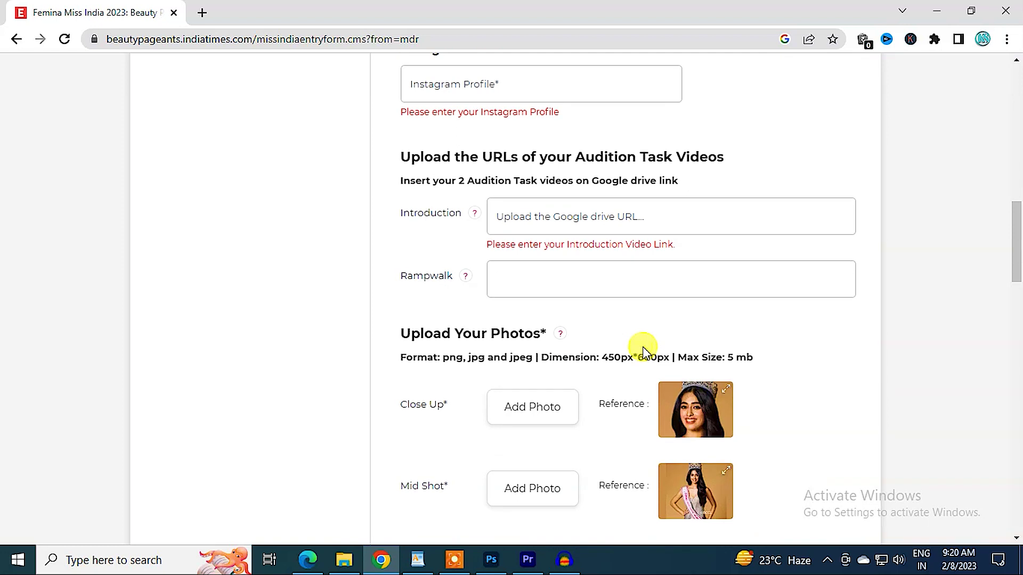
pyautogui.scroll(-1, 612, 434)
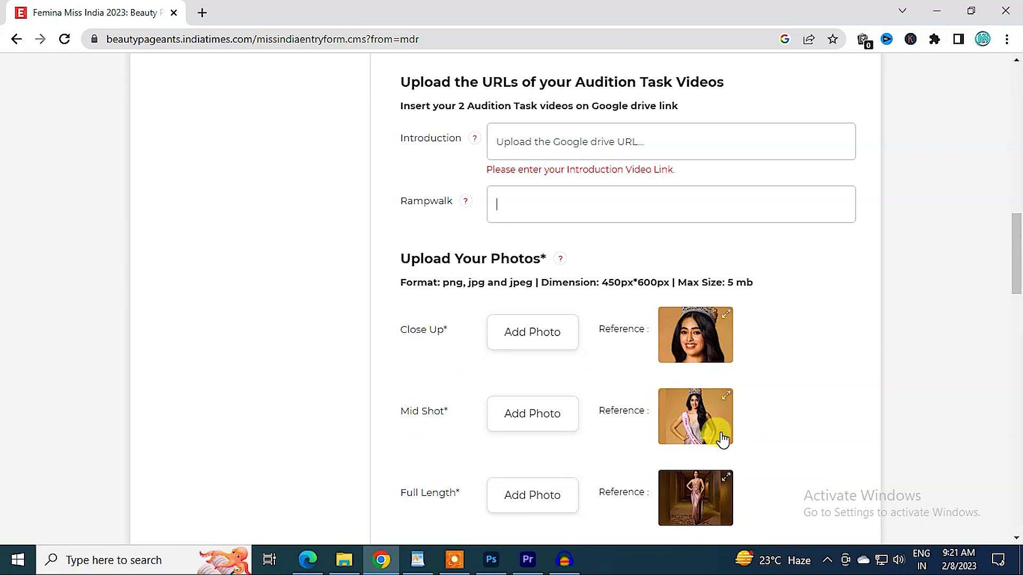
pyautogui.scroll(-1, 747, 454)
pyautogui.scroll(-4, 749, 455)
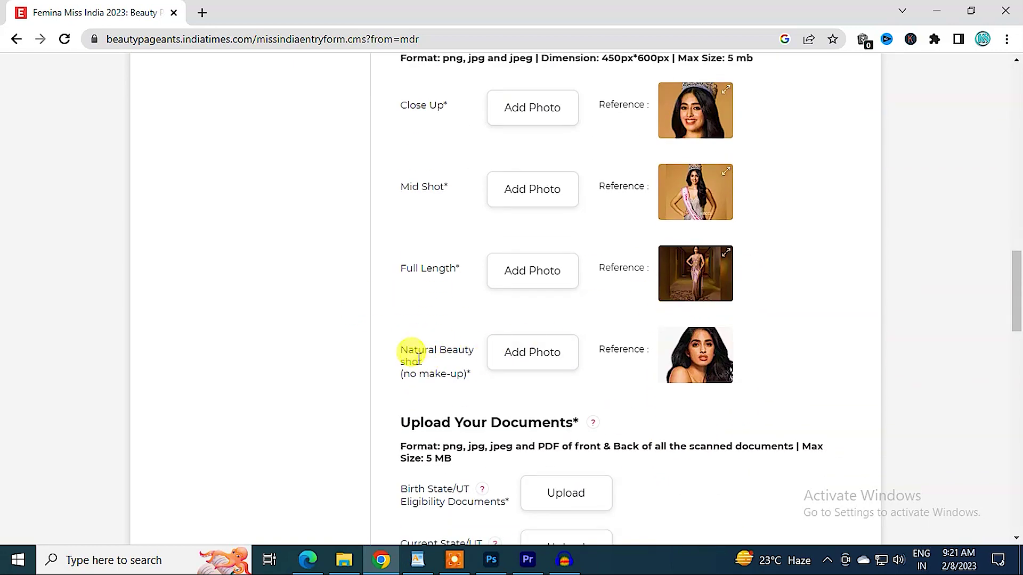
pyautogui.moveTo(422, 377); pyautogui.dragTo(457, 369)
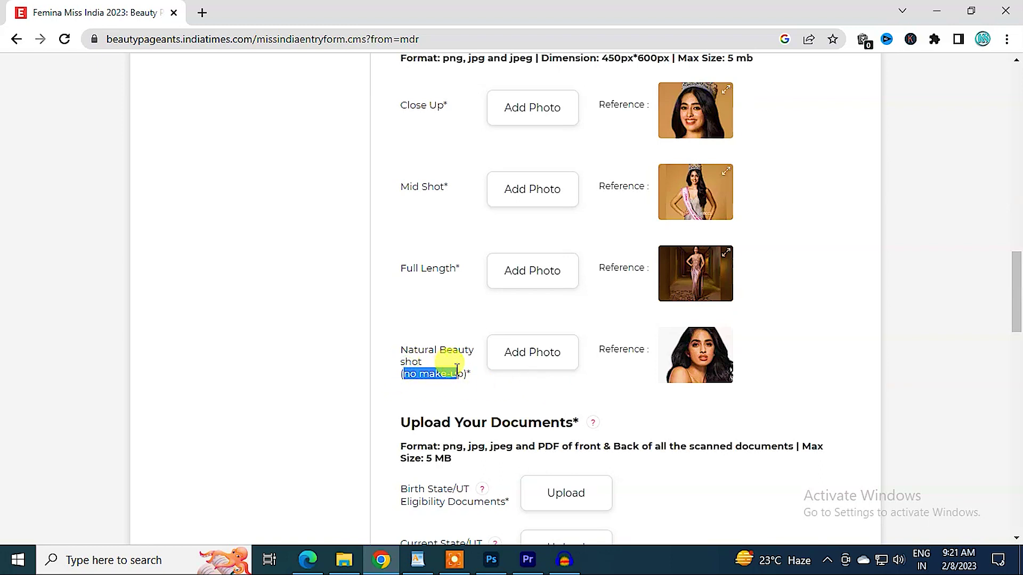
pyautogui.scroll(4, 714, 352)
# - Examine the Upload Your Documents section for the birth, current and native state documents and the height certificate
pyautogui.scroll(-8, 714, 349)
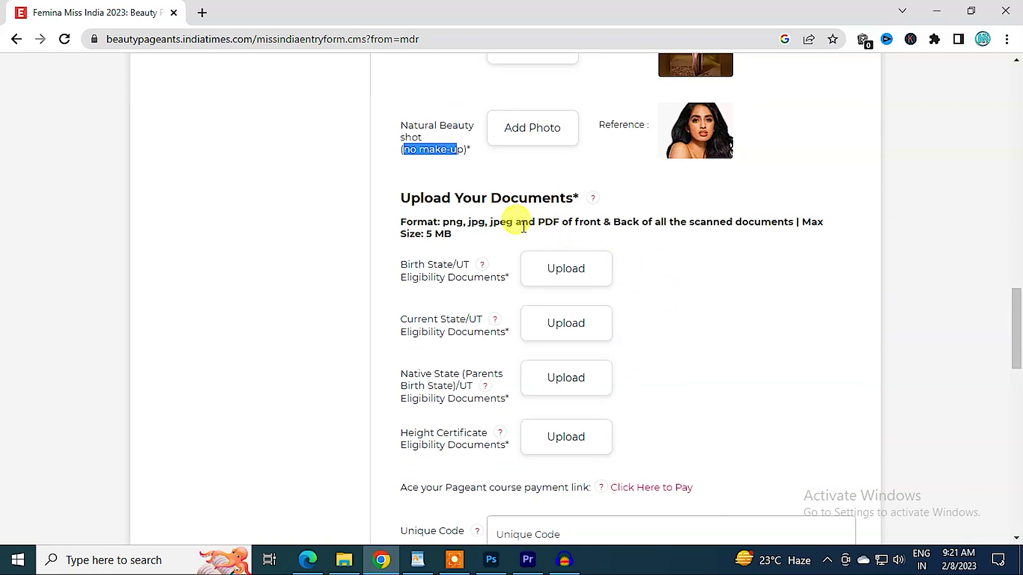
pyautogui.moveTo(407, 265); pyautogui.dragTo(437, 269)
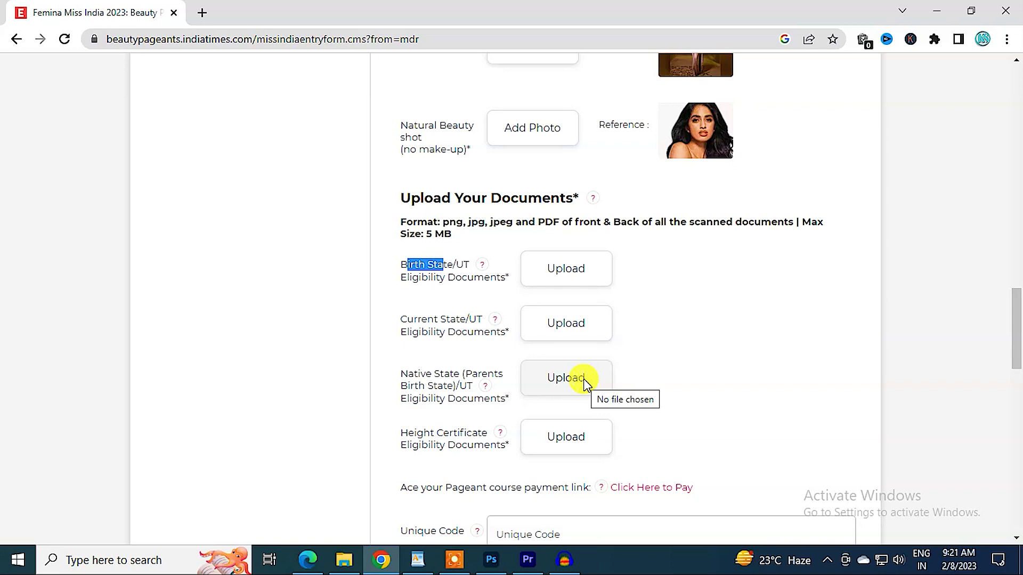
pyautogui.scroll(-1, 585, 383)
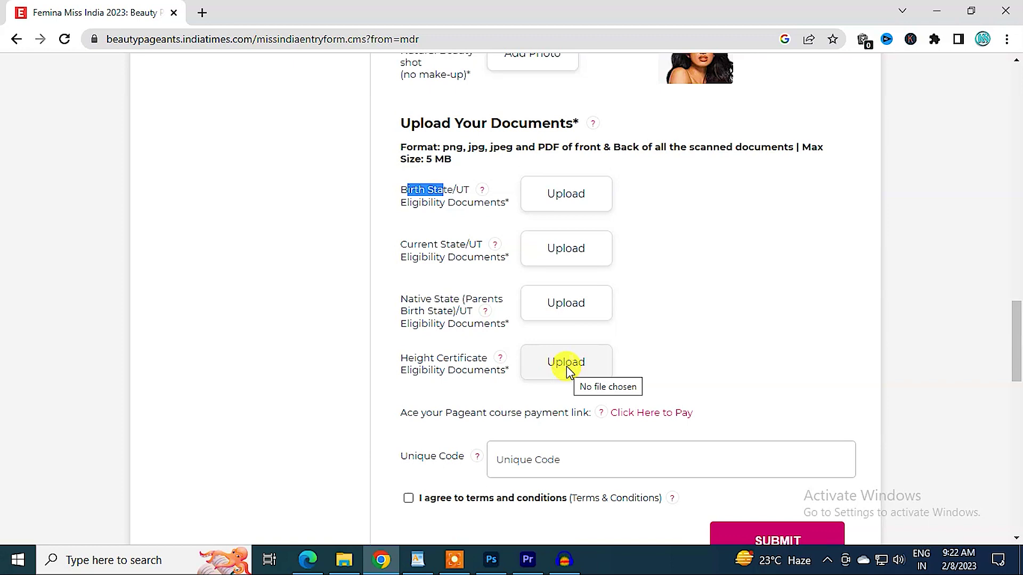
# - Enter a trial code in the Unique Code field and clear it again
pyautogui.scroll(-3, 567, 366)
pyautogui.click(498, 312)
pyautogui.write('121')
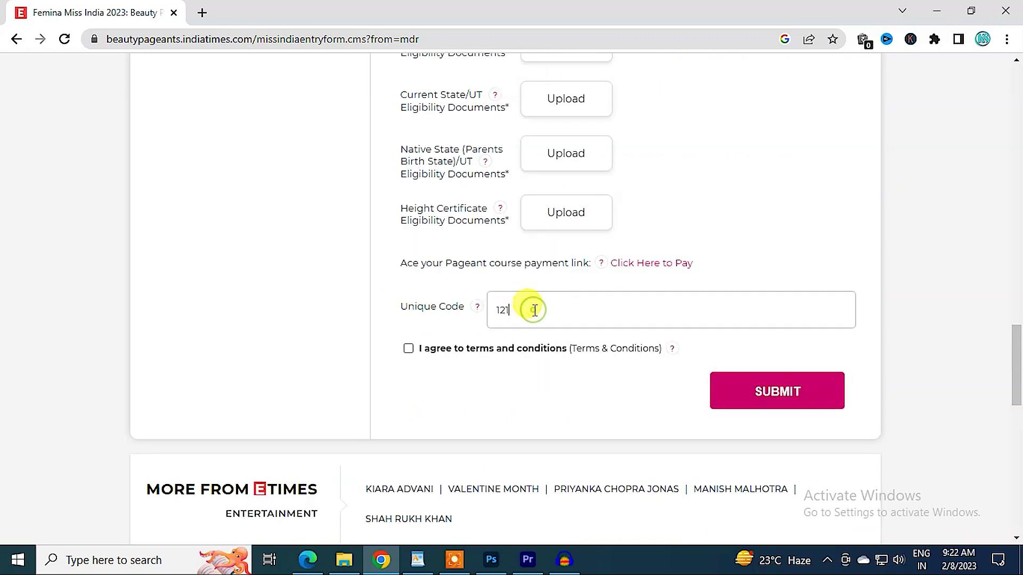
pyautogui.press('BackSpace')
pyautogui.press('BackSpace')
pyautogui.press('BackSpace')
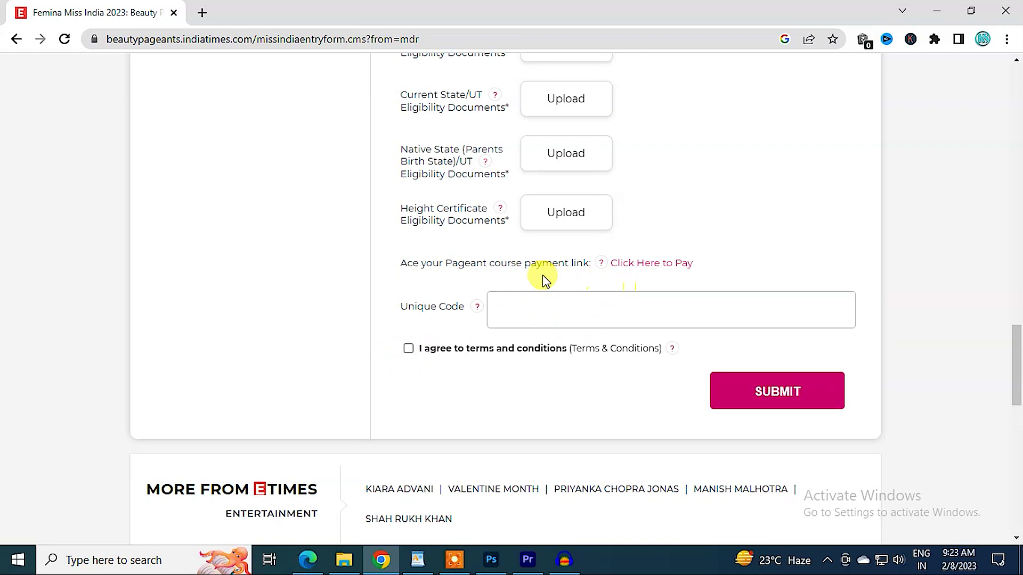
# - Examine the Ace your Pageant course payment link and read its help note
pyautogui.moveTo(406, 263); pyautogui.dragTo(543, 259)
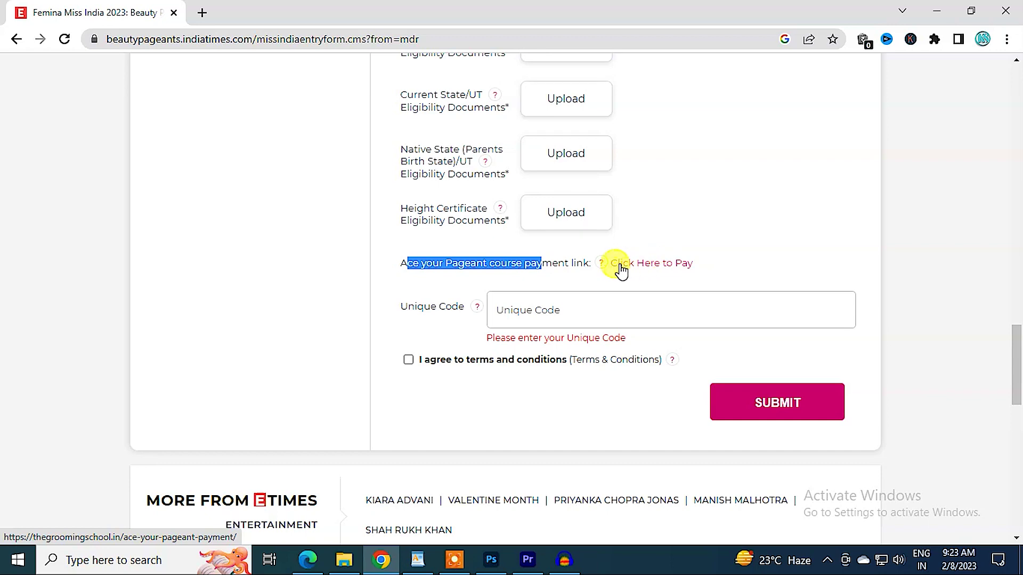
pyautogui.moveTo(601, 271)
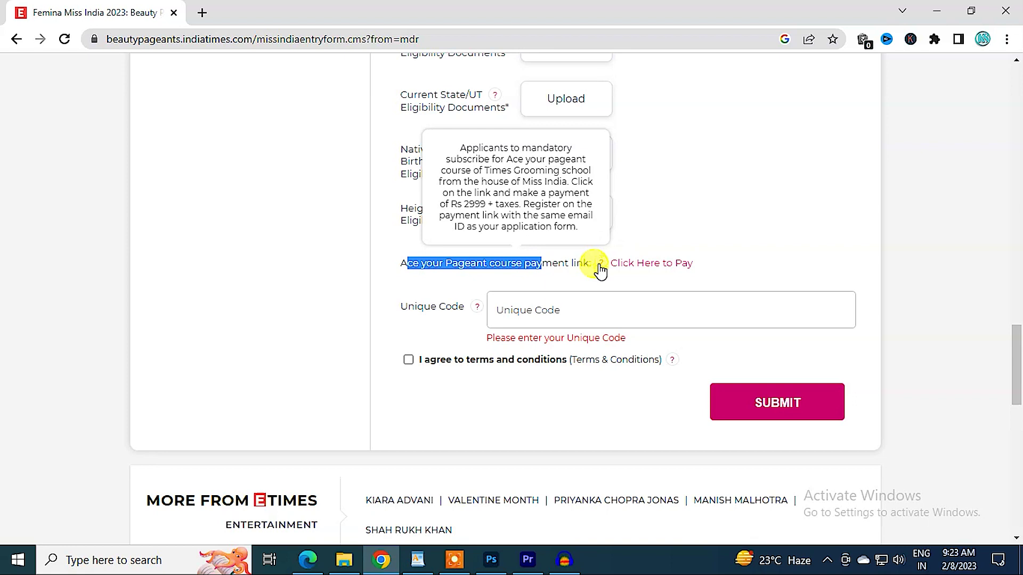
pyautogui.moveTo(601, 270); pyautogui.dragTo(651, 267)
pyautogui.click(804, 256)
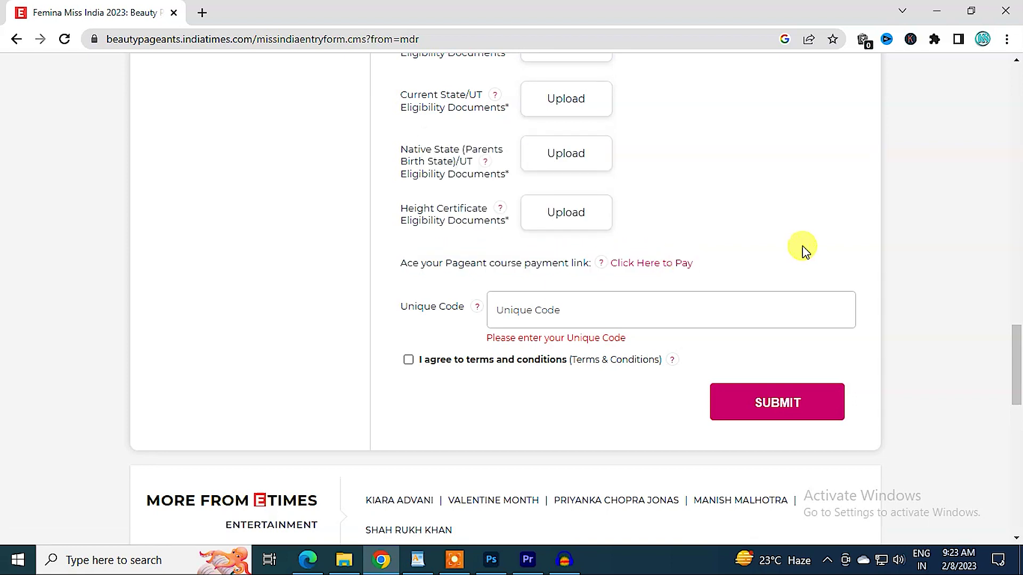
pyautogui.moveTo(465, 262); pyautogui.dragTo(539, 268)
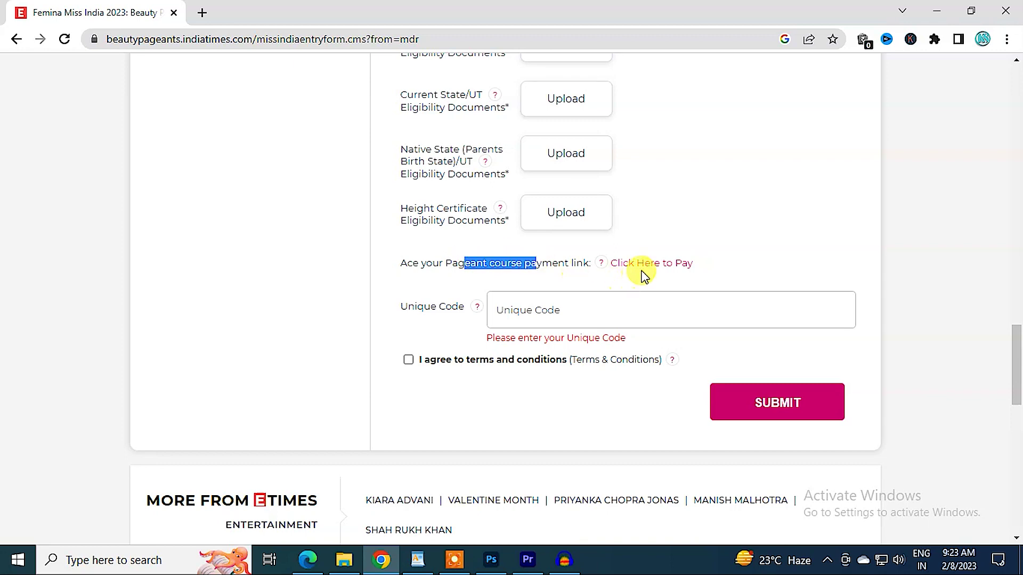
# - Try to submit the entry form with the required fields empty and the terms and conditions not accepted
pyautogui.scroll(2, 715, 239)
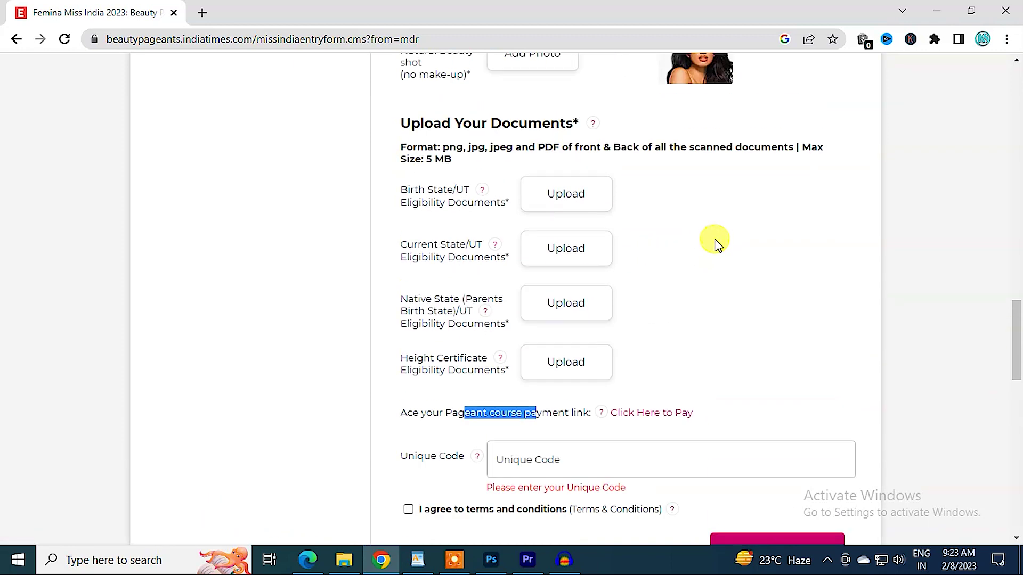
pyautogui.scroll(-1, 714, 239)
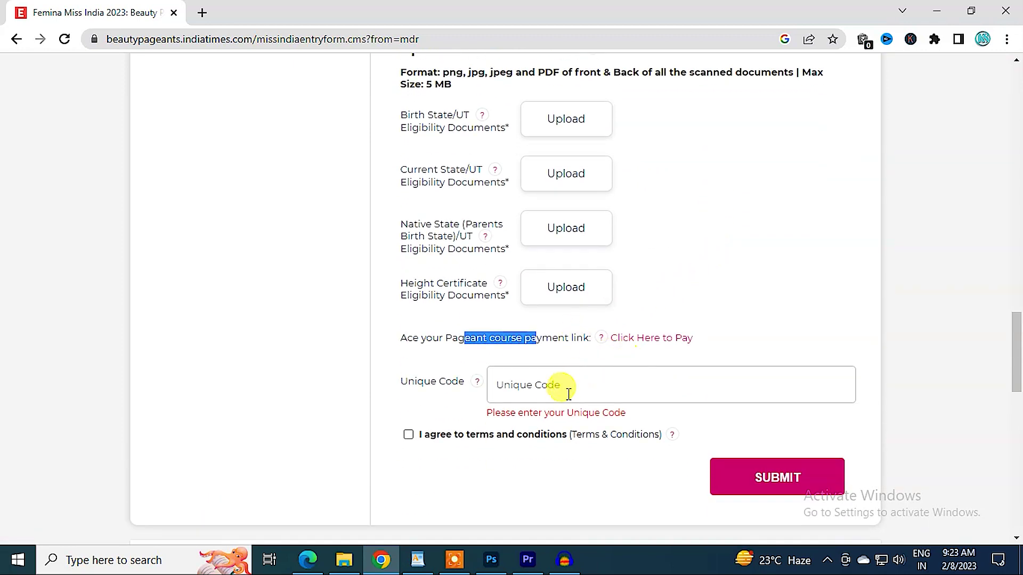
pyautogui.click(776, 477)
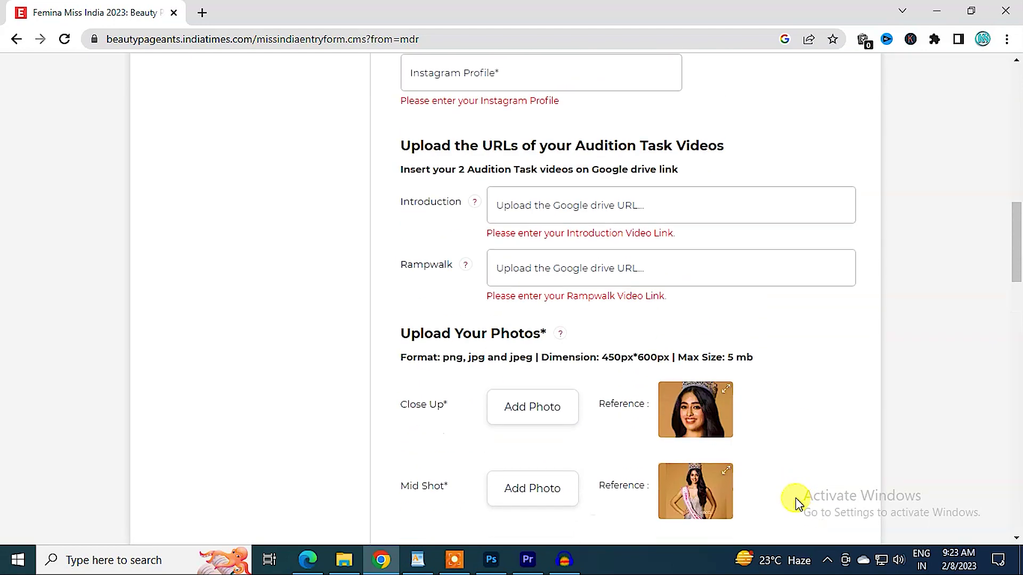
# - Select Indian Passport under Passport Details and highlight that section's heading
pyautogui.moveTo(405, 374); pyautogui.dragTo(532, 375)
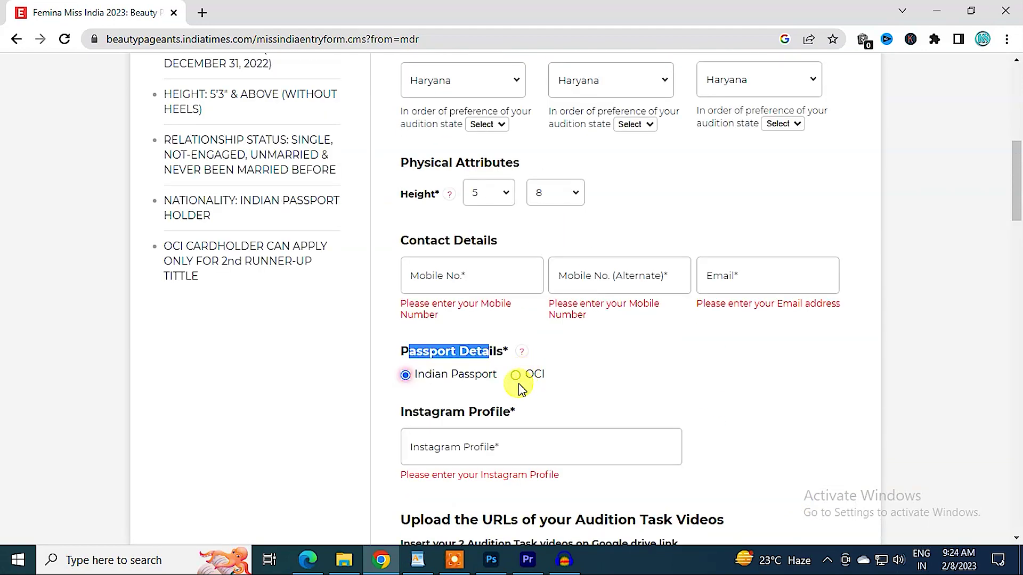
pyautogui.click(427, 352)
pyautogui.moveTo(408, 351); pyautogui.dragTo(493, 352)
pyautogui.click(541, 373)
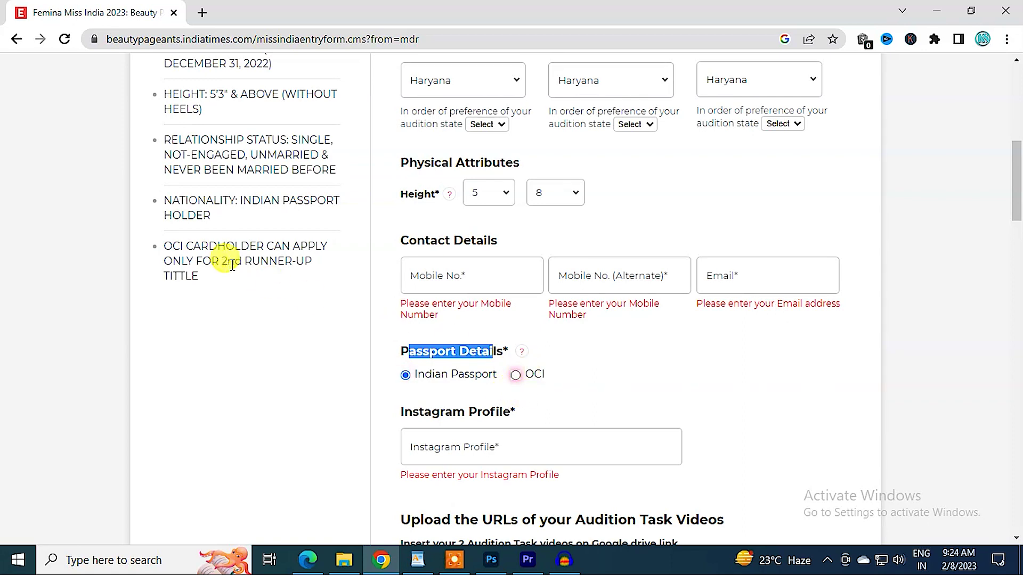
# - Read the age, height, relationship status and nationality requirements in the Eligibility Criteria list
pyautogui.scroll(3, 229, 261)
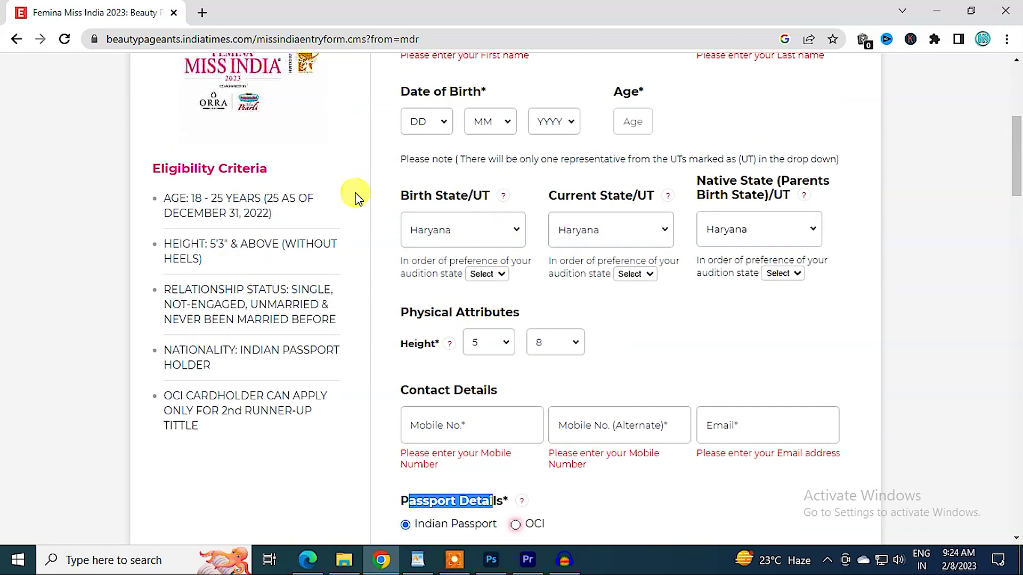
pyautogui.moveTo(175, 197); pyautogui.dragTo(232, 198)
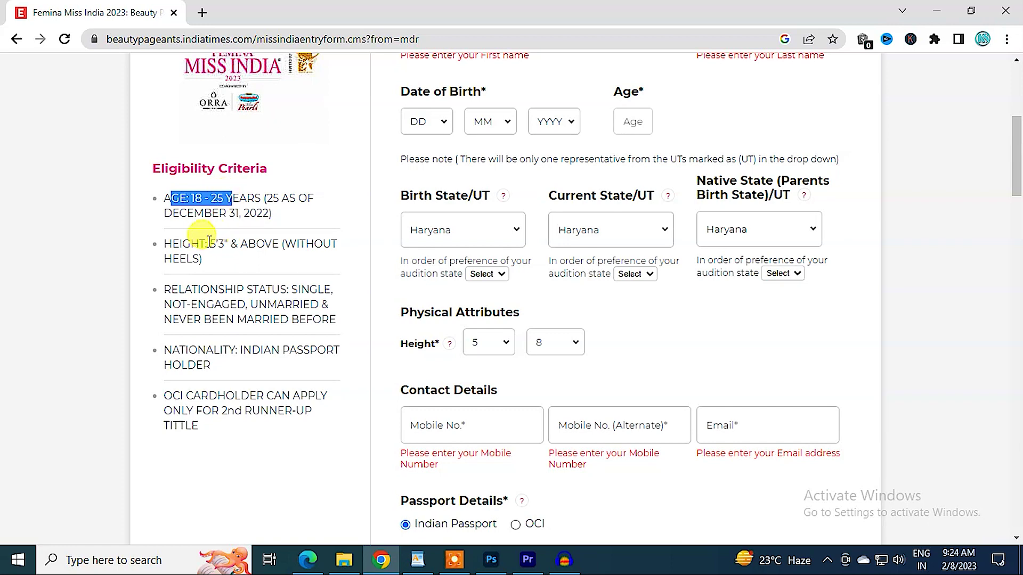
pyautogui.moveTo(210, 244); pyautogui.dragTo(229, 243)
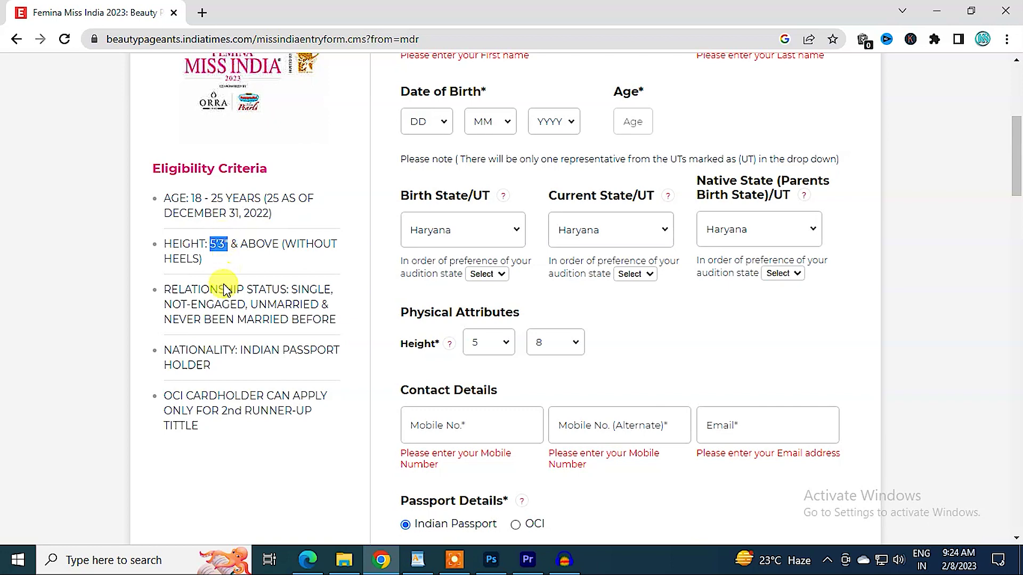
pyautogui.moveTo(233, 289); pyautogui.dragTo(320, 291)
pyautogui.moveTo(191, 304); pyautogui.dragTo(302, 304)
pyautogui.moveTo(173, 319); pyautogui.dragTo(302, 322)
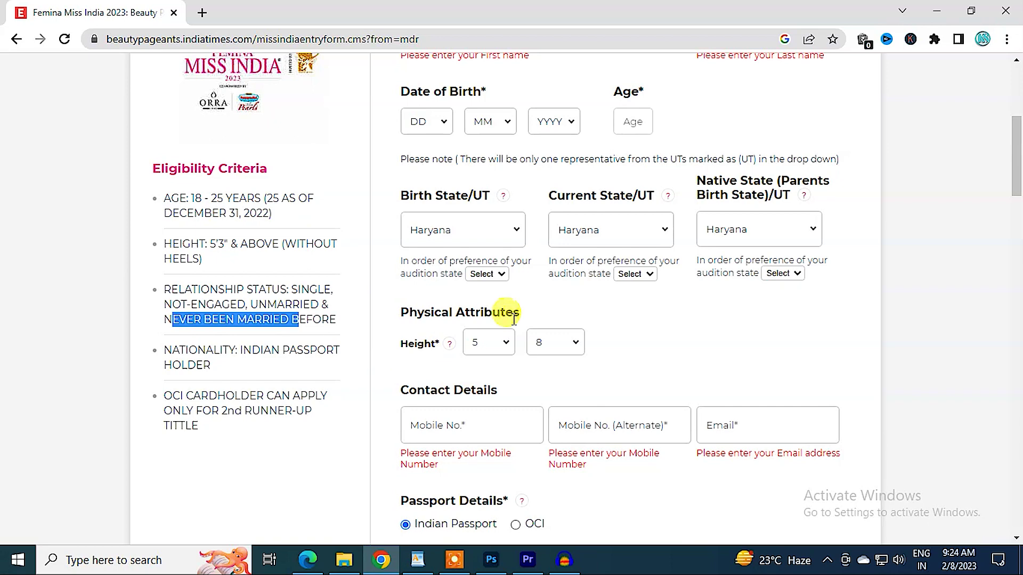
pyautogui.moveTo(177, 351); pyautogui.dragTo(271, 354)
pyautogui.click(327, 349)
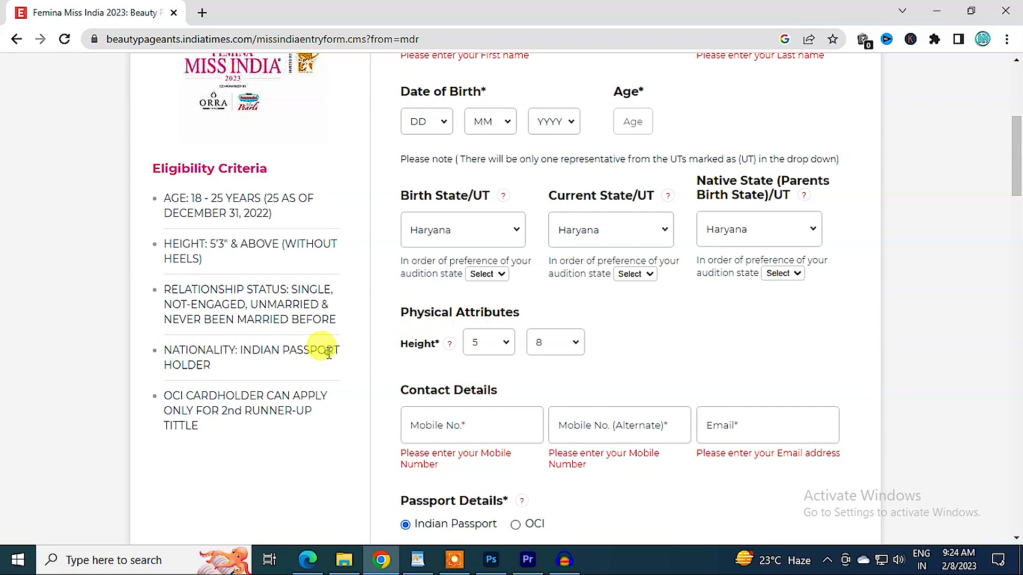
# - Read the OCI cardholder criterion in the eligibility list and select OCI under Passport Details
pyautogui.scroll(-3, 331, 350)
pyautogui.moveTo(228, 261); pyautogui.dragTo(292, 276)
pyautogui.click(285, 285)
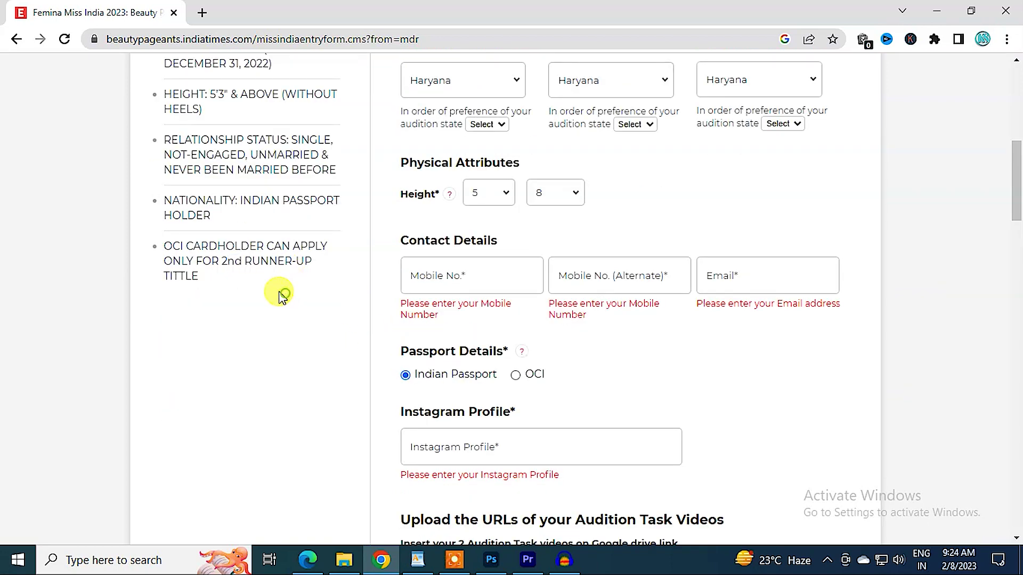
pyautogui.moveTo(168, 245); pyautogui.dragTo(215, 246)
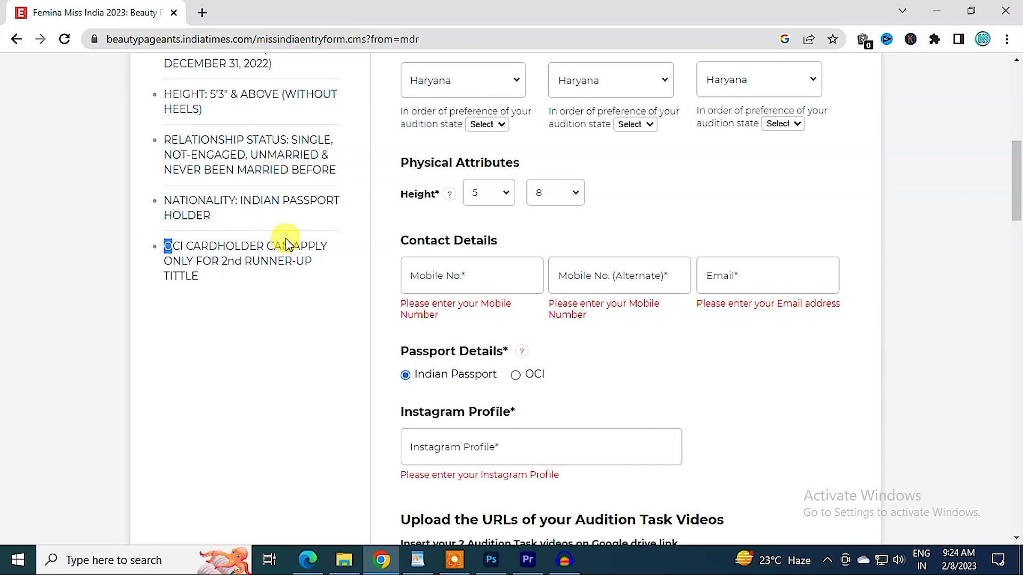
pyautogui.click(514, 375)
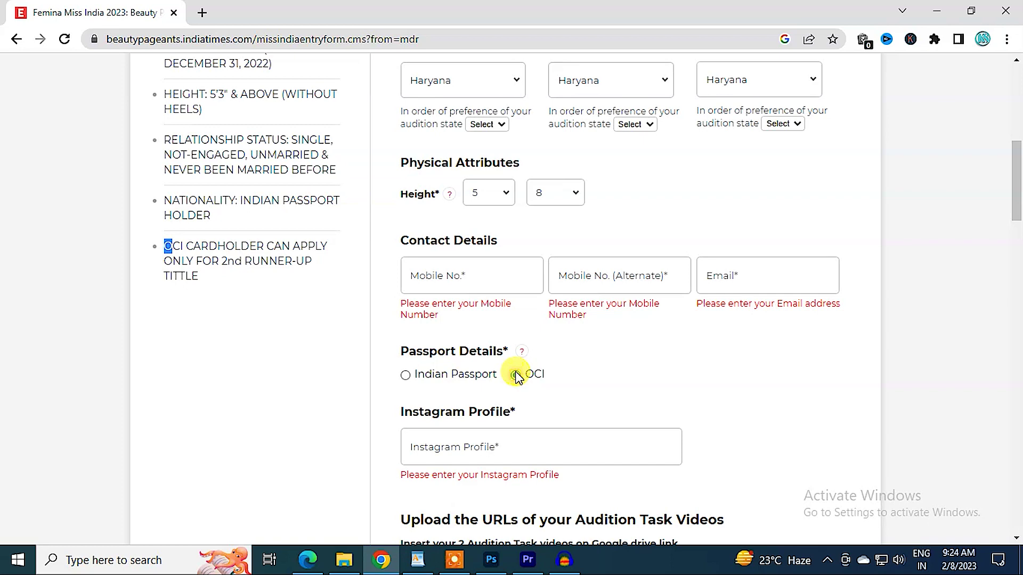
# - Look over the whole entry form once more, from Personal Credentials down to the document uploads and Unique Code field
pyautogui.scroll(9, 582, 372)
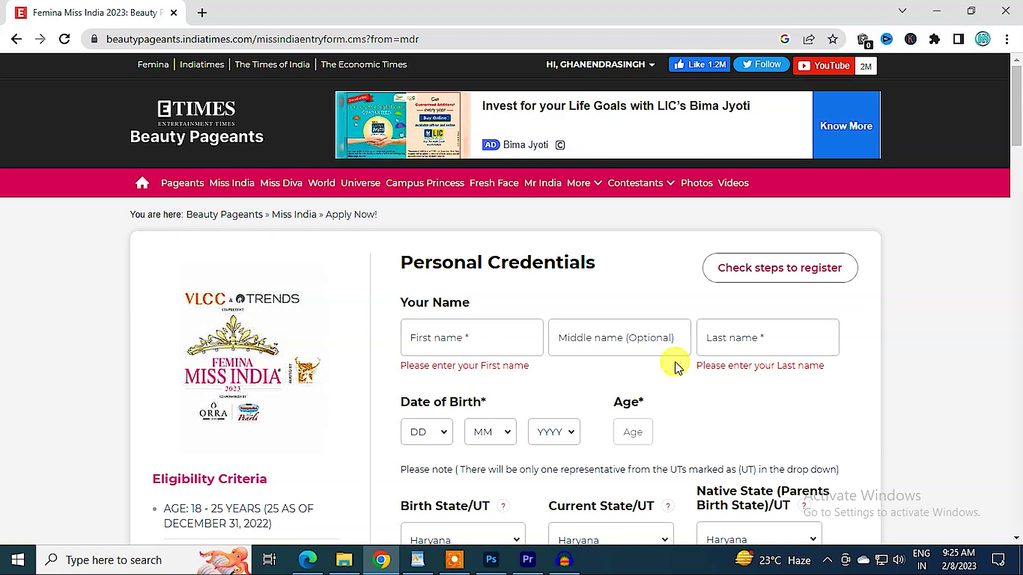
pyautogui.scroll(-20, 974, 381)
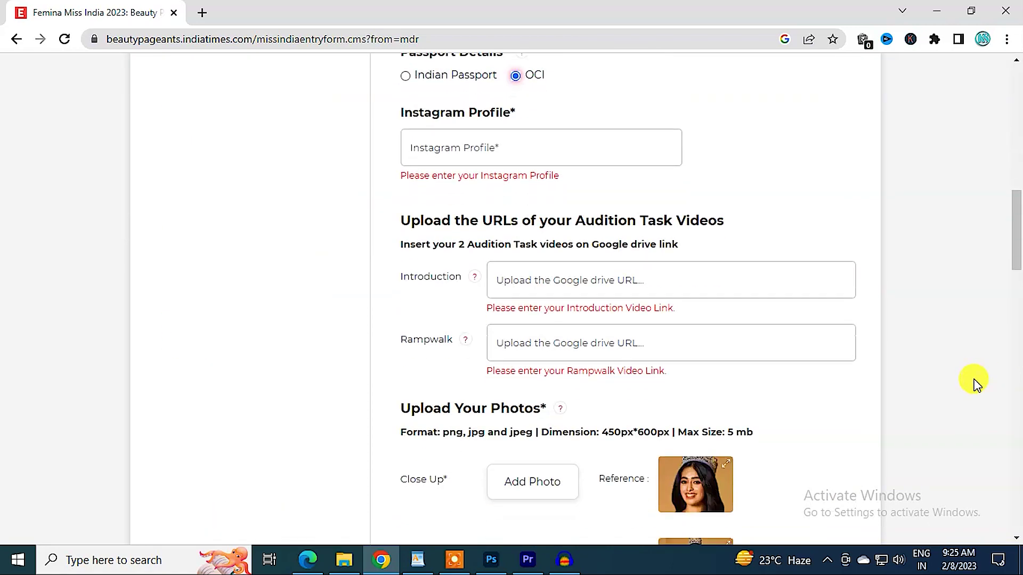
pyautogui.scroll(15, 975, 381)
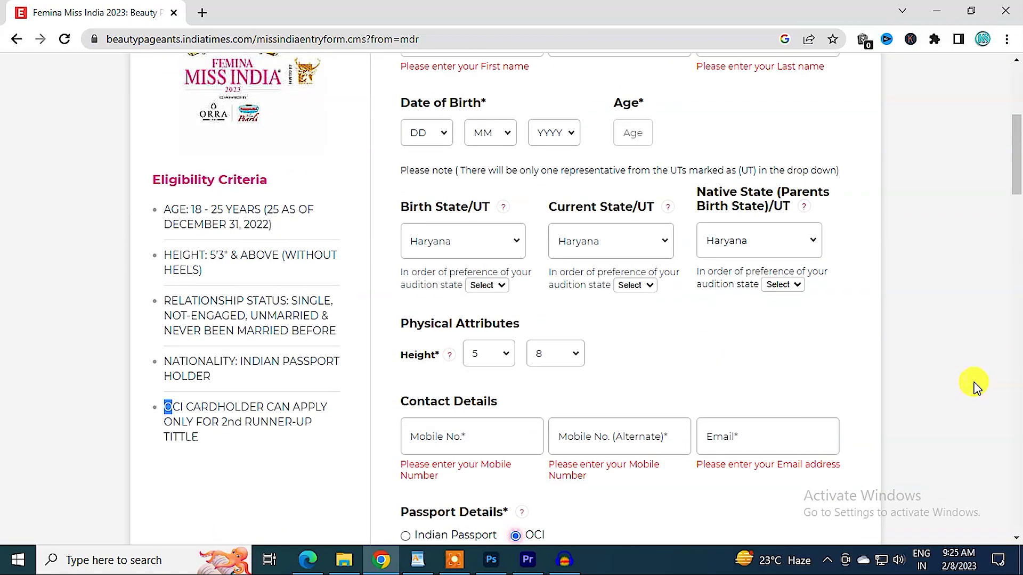
pyautogui.scroll(-9, 975, 383)
pyautogui.scroll(-12, 975, 381)
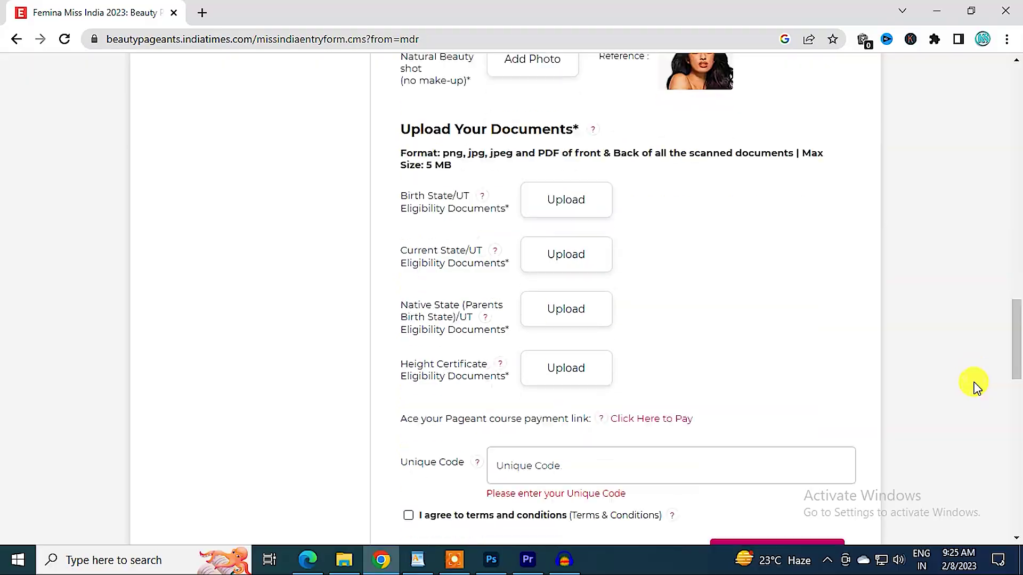